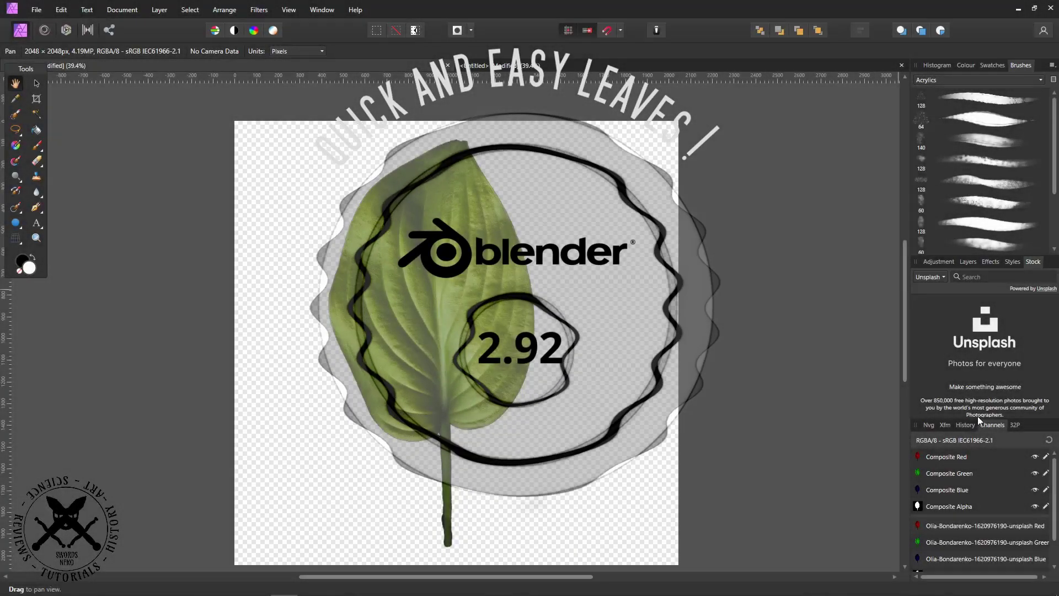
Enlarge the Stock area and search Unsplash for leaf photos
{"action": "left_click_drag", "start_coordinate": [978, 434], "coordinate": [980, 480]}
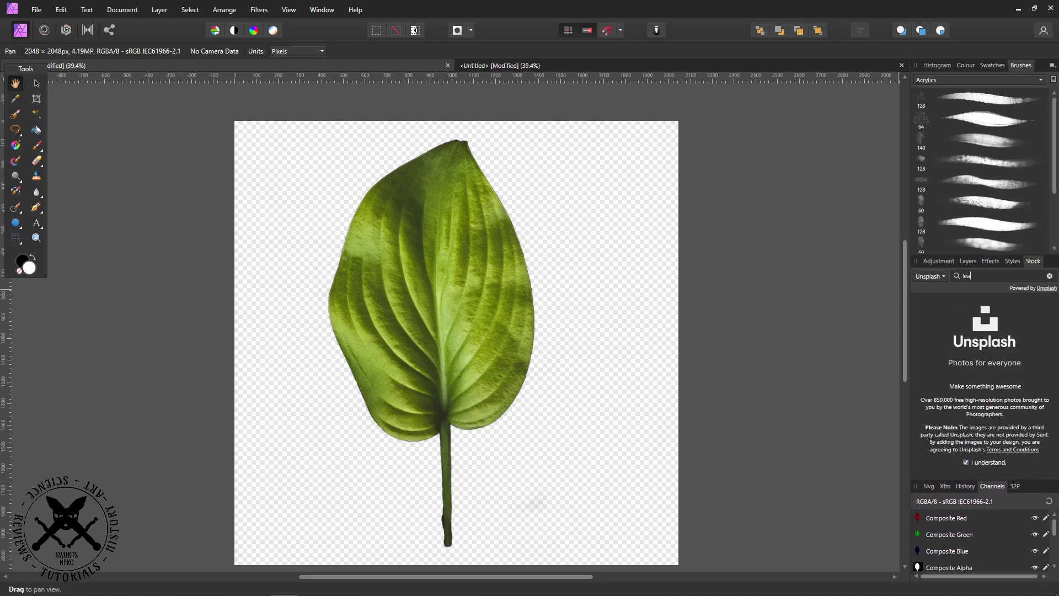
{"action": "scroll", "coordinate": [1020, 342], "scroll_direction": "down", "scroll_amount": 2}
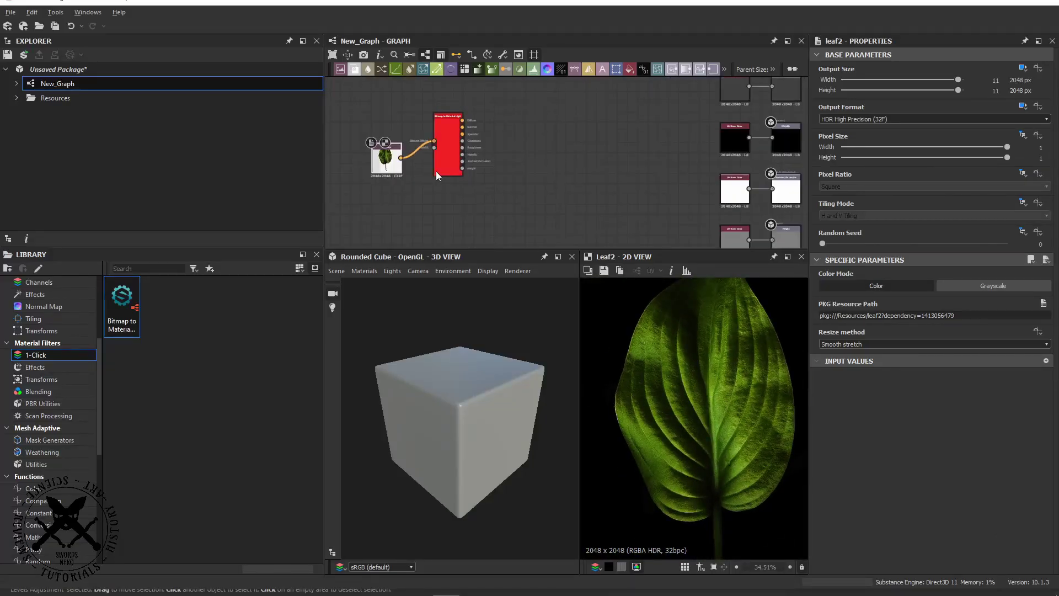
In Substance Designer, add a Levels node fed by the leaf bitmap and brighten its luminance midtones
{"action": "left_click_drag", "start_coordinate": [401, 158], "coordinate": [458, 212]}
{"action": "left_click", "coordinate": [487, 321]}
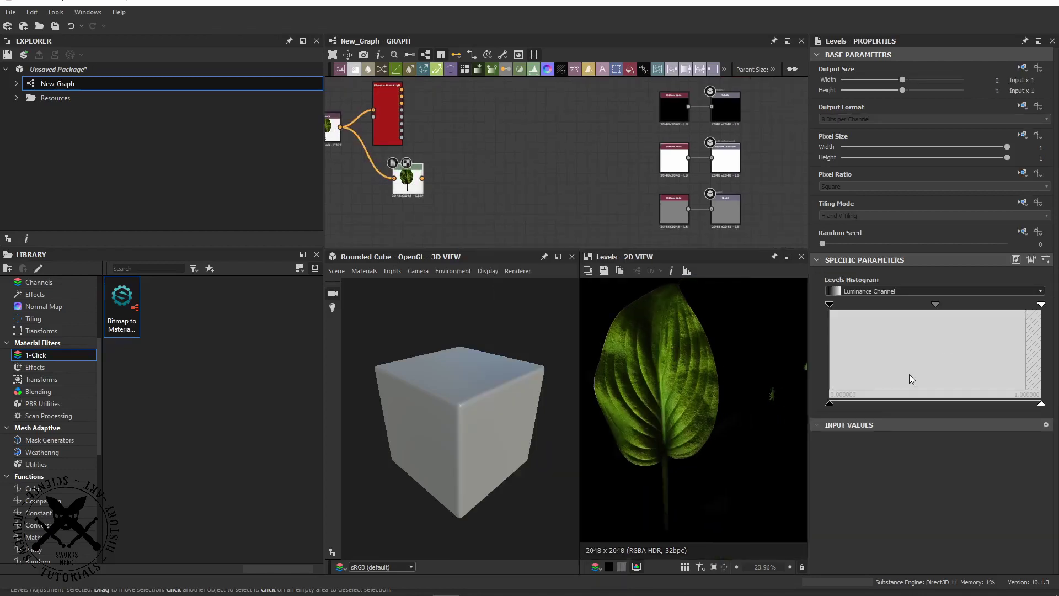
{"action": "left_click_drag", "start_coordinate": [833, 310], "coordinate": [893, 316]}
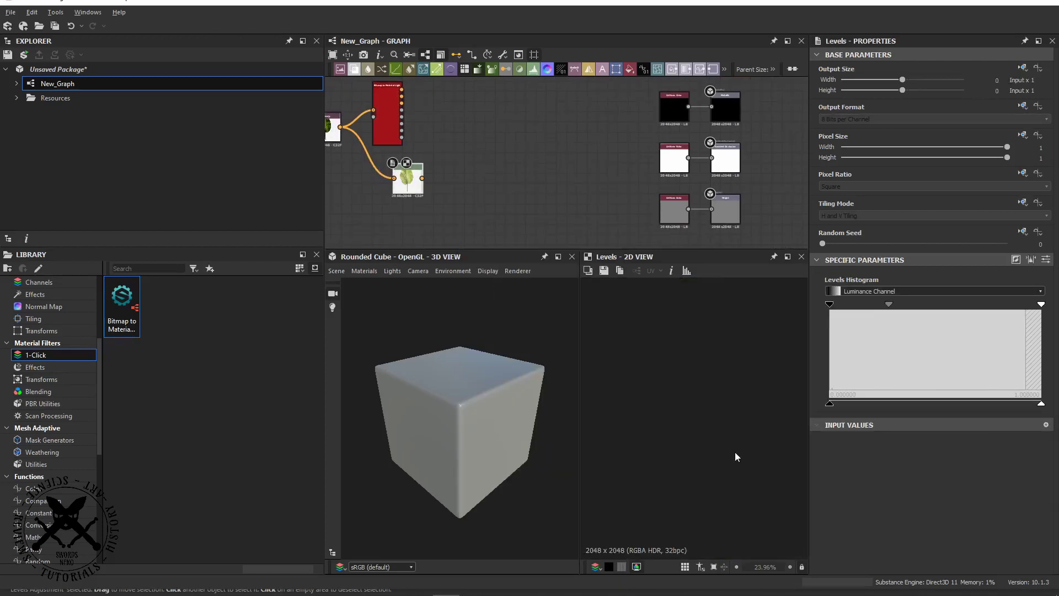
{"action": "scroll", "coordinate": [719, 439], "scroll_direction": "up", "scroll_amount": 3}
{"action": "left_click_drag", "start_coordinate": [411, 188], "coordinate": [453, 139]}
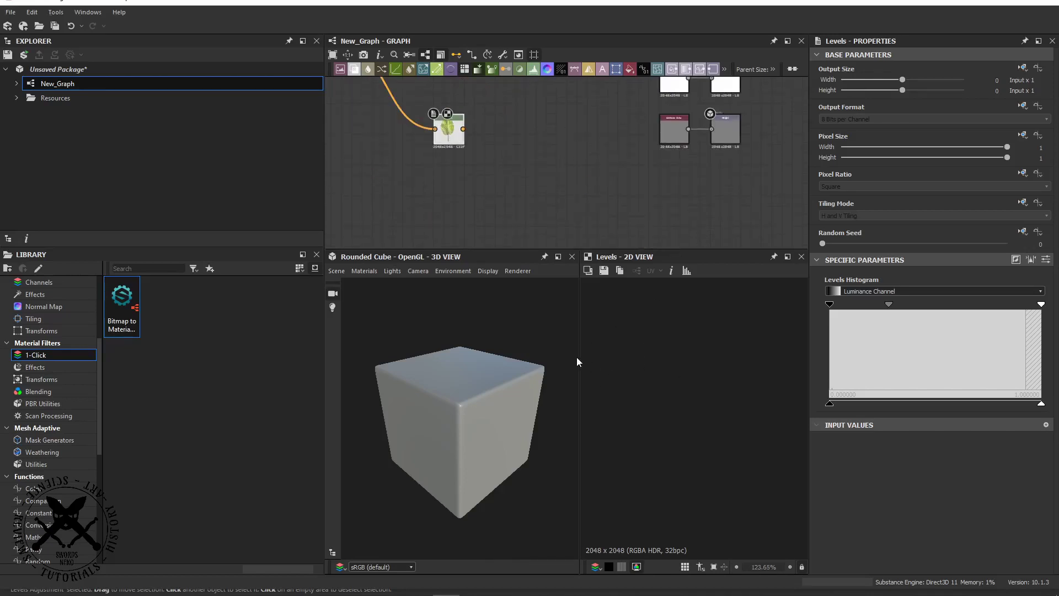
{"action": "left_click_drag", "start_coordinate": [579, 357], "coordinate": [586, 353]}
{"action": "middle_click_drag", "start_coordinate": [456, 115], "coordinate": [485, 114]}
{"action": "scroll", "coordinate": [464, 166], "scroll_direction": "up", "scroll_amount": 1}
{"action": "left_click_drag", "start_coordinate": [418, 165], "coordinate": [528, 168]}
{"action": "left_click", "coordinate": [420, 155]}
{"action": "left_click", "coordinate": [802, 257]}
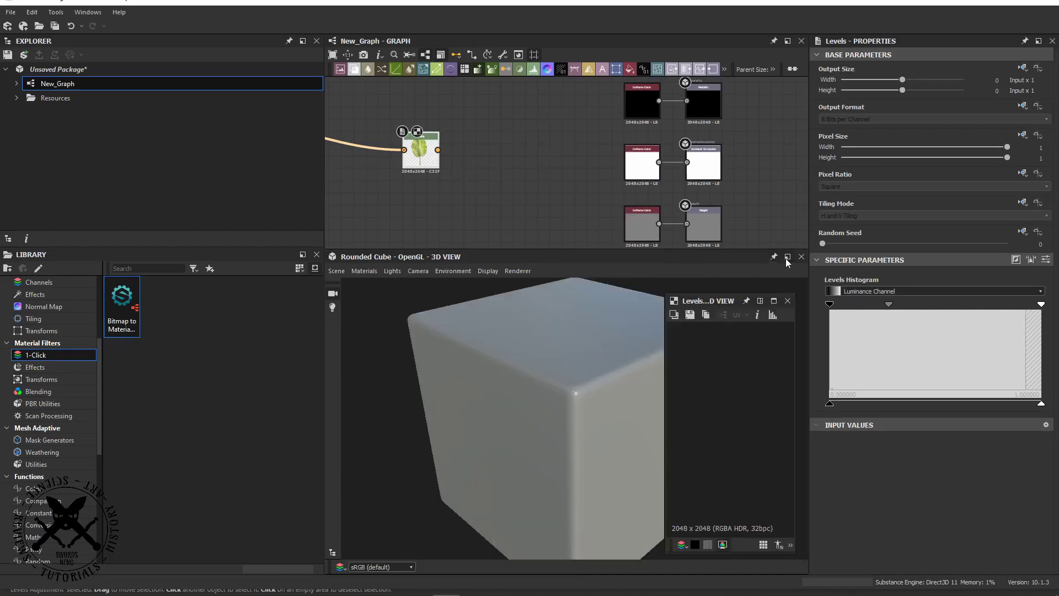
{"action": "scroll", "coordinate": [452, 166], "scroll_direction": "down", "scroll_amount": 2}
{"action": "scroll", "coordinate": [485, 164], "scroll_direction": "up", "scroll_amount": 3}
{"action": "scroll", "coordinate": [484, 164], "scroll_direction": "up", "scroll_amount": 1}
Insert a Grayscale Conversion node between the leaf bitmap and the Levels node, and view its result in 2D
{"action": "middle_click_drag", "start_coordinate": [485, 164], "coordinate": [647, 196]}
{"action": "scroll", "coordinate": [451, 164], "scroll_direction": "down", "scroll_amount": 2}
{"action": "left_click_drag", "start_coordinate": [326, 137], "coordinate": [610, 194]}
{"action": "left_click", "coordinate": [552, 389]}
{"action": "double_click", "coordinate": [497, 197]}
{"action": "middle_click_drag", "start_coordinate": [615, 237], "coordinate": [548, 226]}
Pull the Levels node's input midtone and white point down close to black to turn the leaf into a solid white mask
{"action": "left_click", "coordinate": [562, 189]}
{"action": "left_click", "coordinate": [773, 302]}
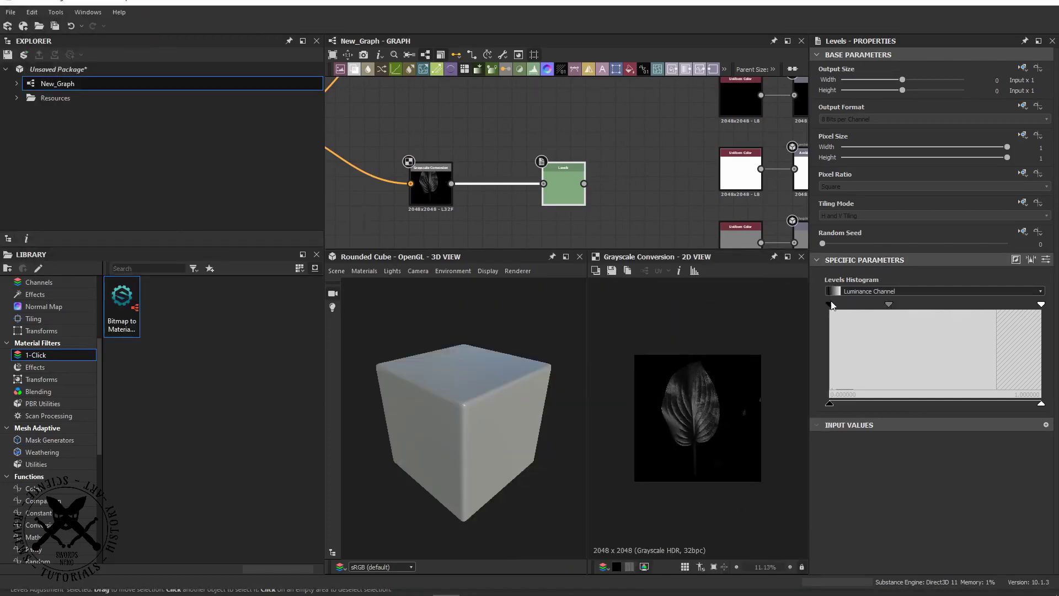
{"action": "left_click", "coordinate": [435, 185]}
{"action": "double_click", "coordinate": [564, 187]}
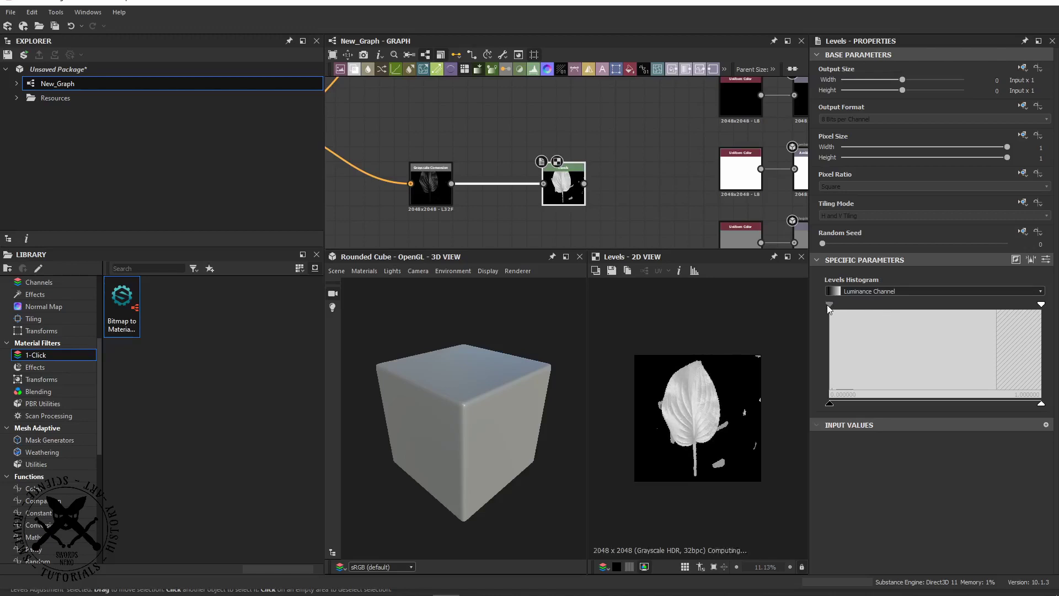
{"action": "left_click_drag", "start_coordinate": [871, 305], "coordinate": [836, 305]}
{"action": "scroll", "coordinate": [700, 412], "scroll_direction": "up", "scroll_amount": 4}
{"action": "scroll", "coordinate": [701, 412], "scroll_direction": "down", "scroll_amount": 1}
{"action": "middle_click_drag", "start_coordinate": [602, 195], "coordinate": [552, 119]}
{"action": "left_click_drag", "start_coordinate": [523, 113], "coordinate": [597, 171]}
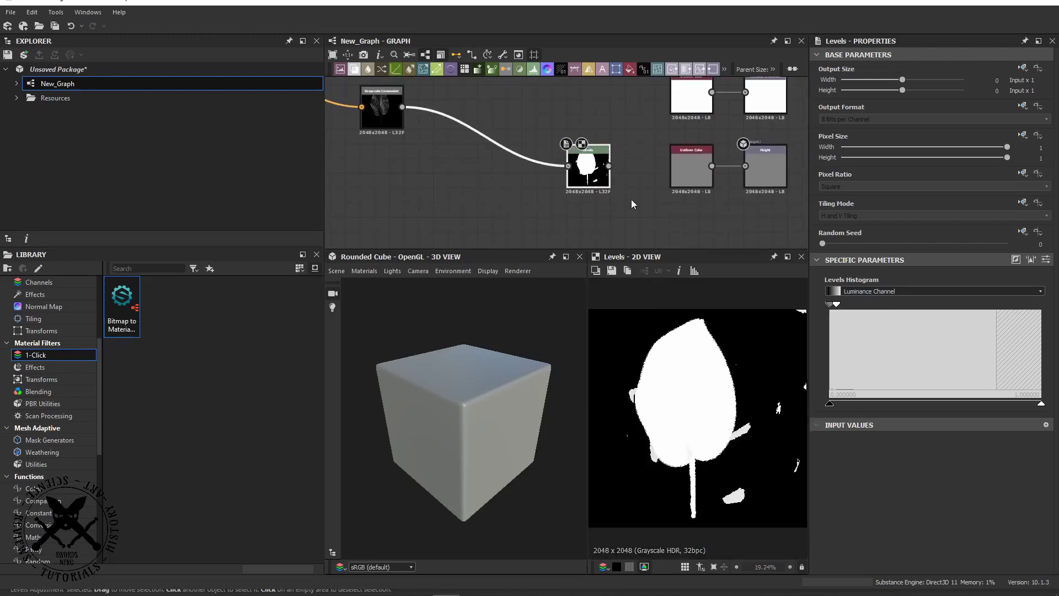
Add an Output node fed by the Levels mask and apply it to the 3D view to cut out the leaf shape
{"action": "right_click", "coordinate": [630, 208]}
{"action": "mouse_move", "coordinate": [679, 219]}
{"action": "left_click", "coordinate": [818, 588]}
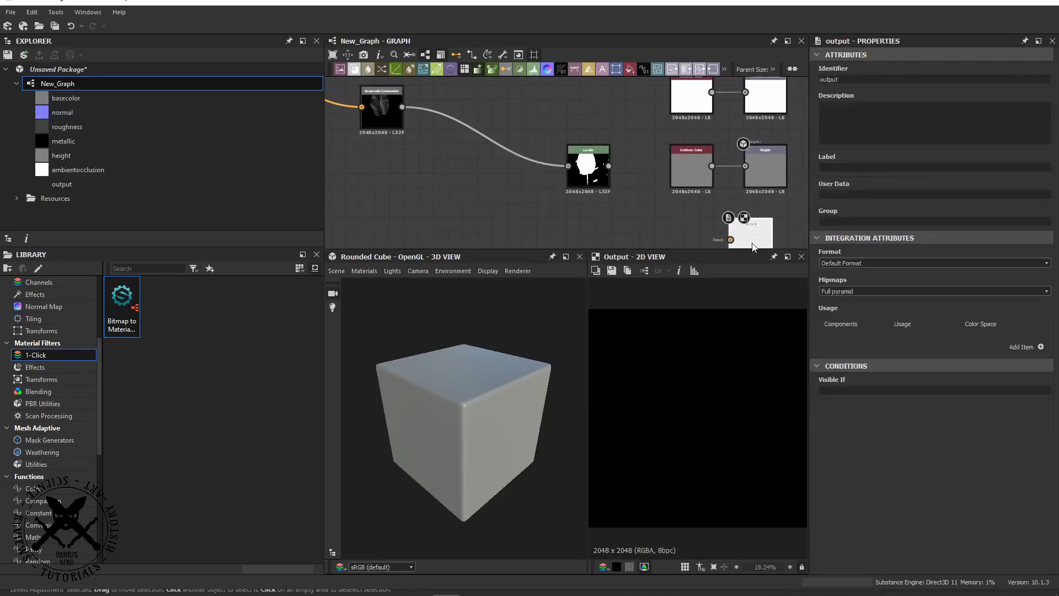
{"action": "scroll", "coordinate": [675, 207], "scroll_direction": "up", "scroll_amount": 1}
{"action": "right_click", "coordinate": [691, 202]}
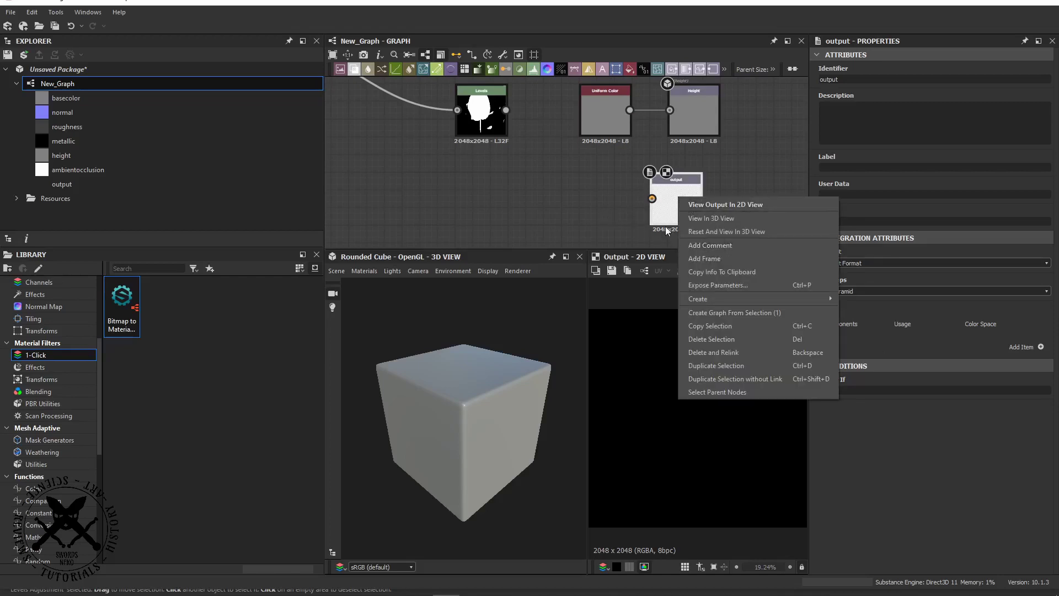
{"action": "left_click", "coordinate": [624, 217]}
{"action": "right_click", "coordinate": [682, 202]}
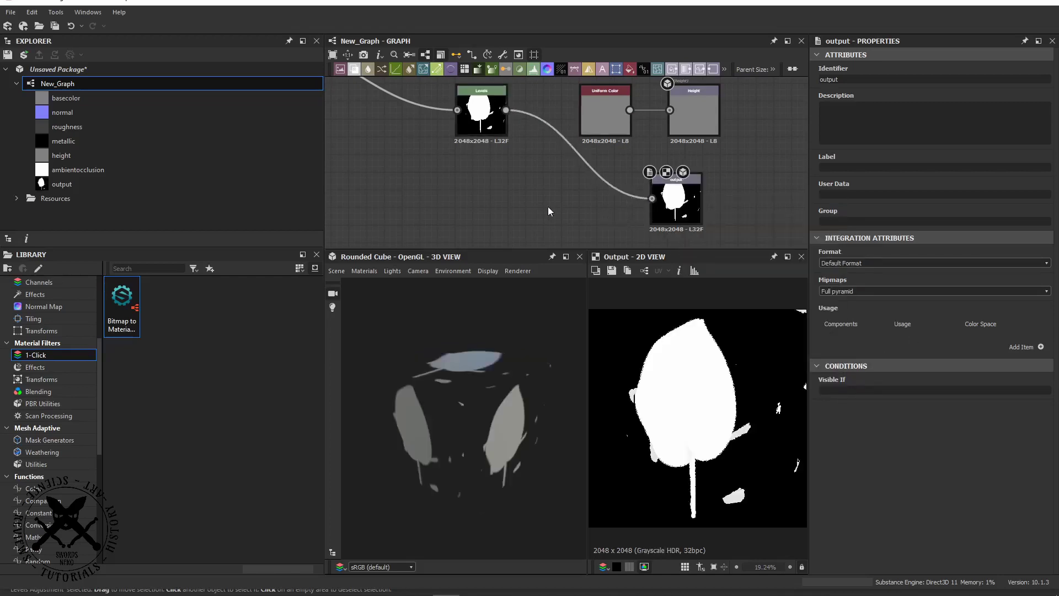
Examine the leaf cut-out on the cube and the edges of the mask in the 2D view
{"action": "left_click_drag", "start_coordinate": [467, 411], "coordinate": [480, 352]}
{"action": "scroll", "coordinate": [707, 405], "scroll_direction": "up", "scroll_amount": 2}
{"action": "middle_click_drag", "start_coordinate": [707, 404], "coordinate": [781, 421]}
{"action": "scroll", "coordinate": [781, 421], "scroll_direction": "up", "scroll_amount": 2}
{"action": "scroll", "coordinate": [781, 421], "scroll_direction": "down", "scroll_amount": 1}
{"action": "scroll", "coordinate": [392, 207], "scroll_direction": "down", "scroll_amount": 4}
{"action": "middle_click_drag", "start_coordinate": [373, 194], "coordinate": [448, 184]}
{"action": "scroll", "coordinate": [479, 429], "scroll_direction": "up", "scroll_amount": 3}
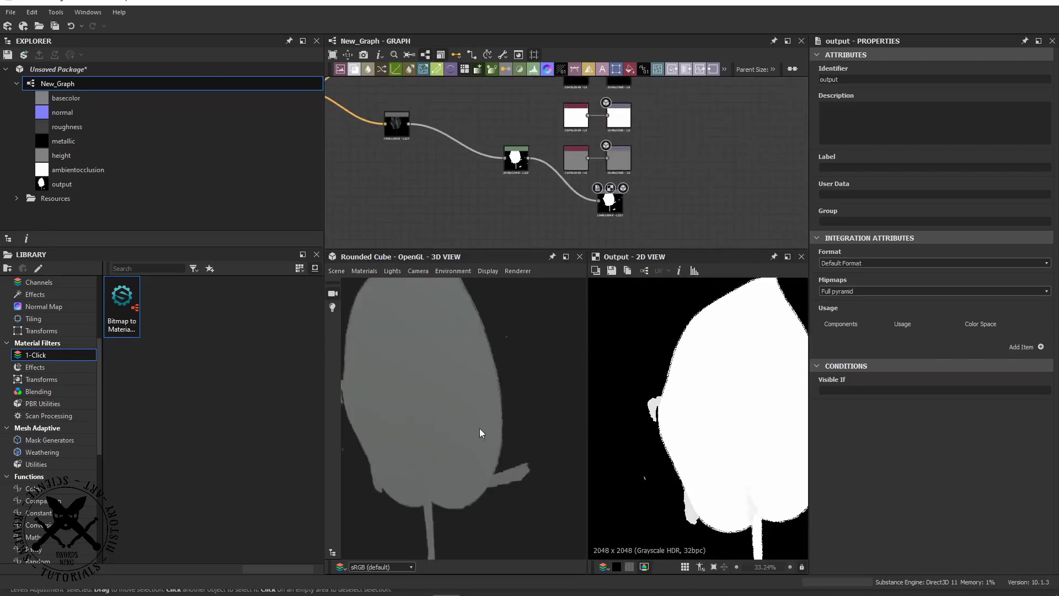
{"action": "left_click_drag", "start_coordinate": [479, 428], "coordinate": [484, 397]}
{"action": "scroll", "coordinate": [423, 233], "scroll_direction": "down", "scroll_amount": 3}
{"action": "middle_click_drag", "start_coordinate": [423, 233], "coordinate": [532, 244]}
{"action": "scroll", "coordinate": [704, 419], "scroll_direction": "down", "scroll_amount": 3}
{"action": "scroll", "coordinate": [556, 188], "scroll_direction": "up", "scroll_amount": 2}
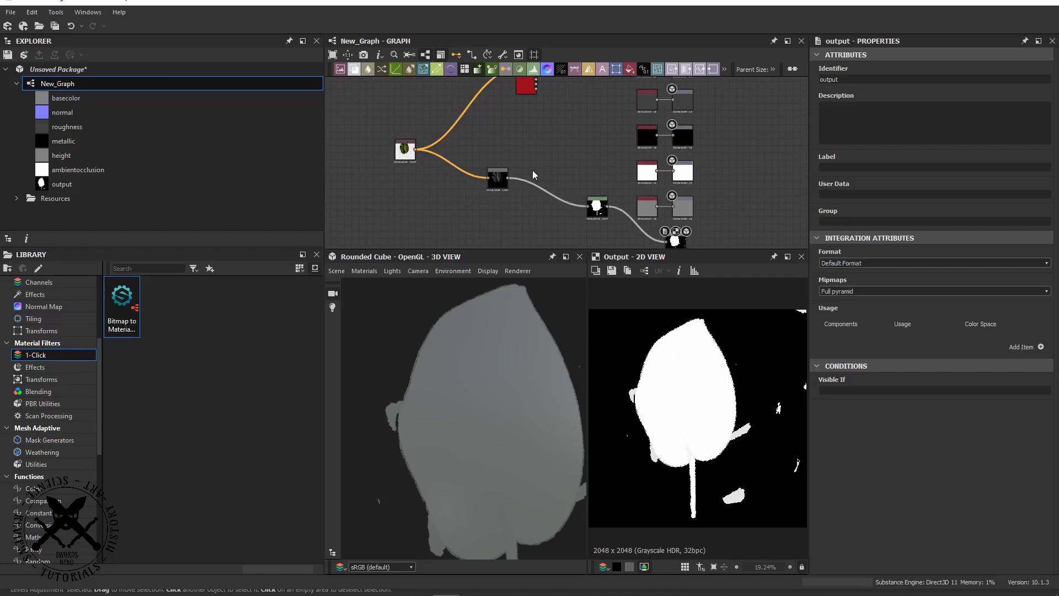
Connect the Bitmap to Material Light node's Diffuse and Normal outputs to the Base Color and Normal output nodes
{"action": "middle_click_drag", "start_coordinate": [533, 91], "coordinate": [475, 190]}
{"action": "scroll", "coordinate": [478, 182], "scroll_direction": "up", "scroll_amount": 2}
{"action": "scroll", "coordinate": [577, 140], "scroll_direction": "up", "scroll_amount": 3}
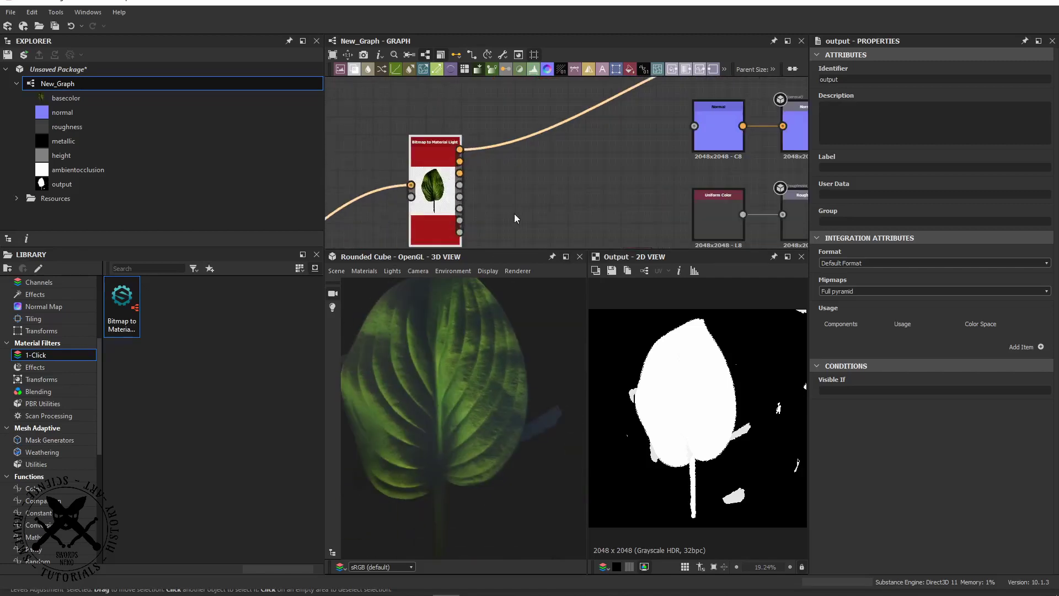
Set the Bitmap to Material Light node's Output Normal Format to OpenGL and check the relief on the leaf
{"action": "left_click", "coordinate": [389, 182]}
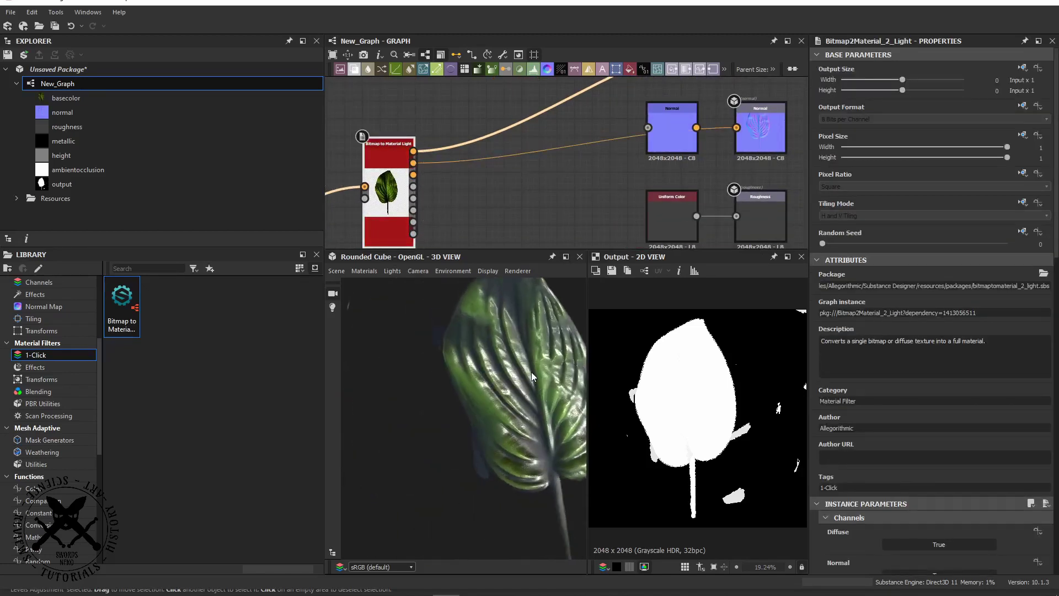
{"action": "scroll", "coordinate": [932, 505], "scroll_direction": "down", "scroll_amount": 10}
{"action": "scroll", "coordinate": [928, 502], "scroll_direction": "up", "scroll_amount": 2}
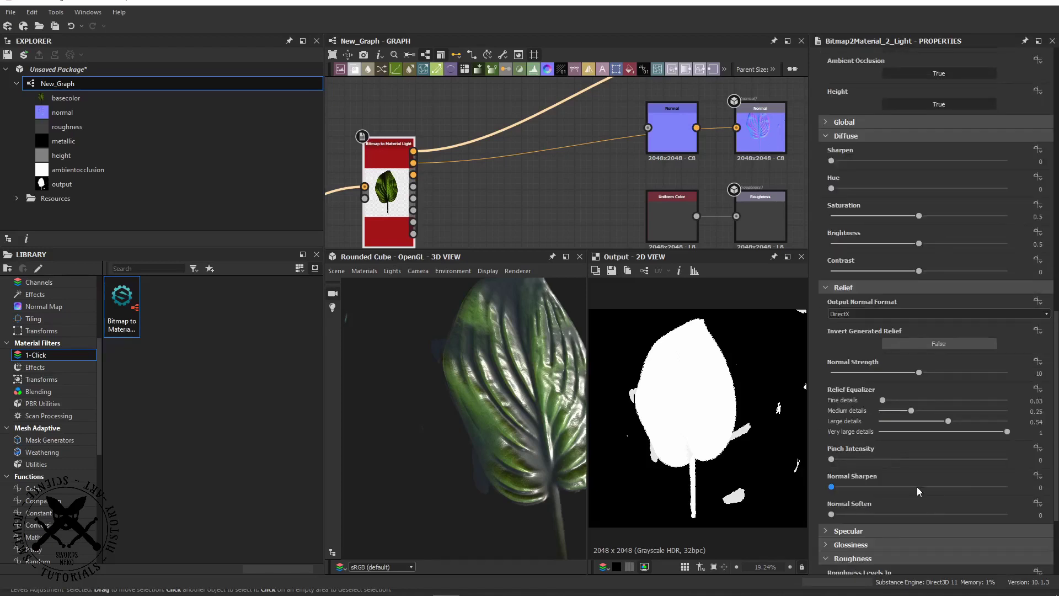
{"action": "left_click", "coordinate": [872, 314]}
{"action": "left_click", "coordinate": [867, 330]}
{"action": "left_click_drag", "start_coordinate": [521, 344], "coordinate": [479, 338]}
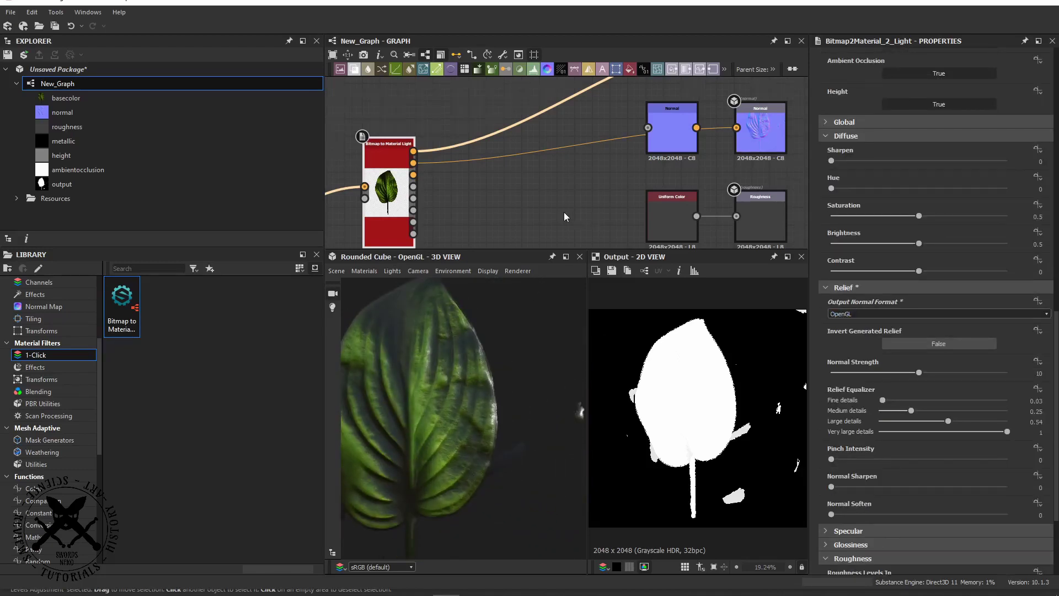
Connect the Bitmap to Material Light node's Glossiness output to the Roughness output node
{"action": "scroll", "coordinate": [562, 220], "scroll_direction": "down", "scroll_amount": 1}
{"action": "middle_click_drag", "start_coordinate": [552, 242], "coordinate": [540, 157]}
{"action": "middle_click_drag", "start_coordinate": [432, 100], "coordinate": [415, 175]}
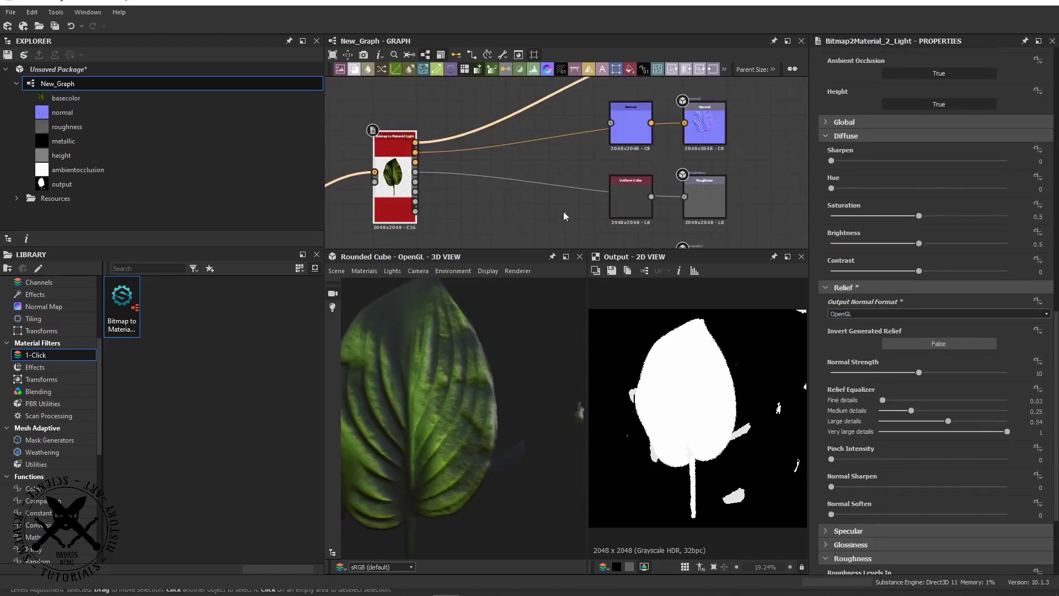
{"action": "middle_click_drag", "start_coordinate": [564, 212], "coordinate": [592, 196]}
Set the Bitmap to Material Light node's diffuse Sharpen to 0.67, Brightness to 0.56 and Contrast to -0.39
{"action": "left_click_drag", "start_coordinate": [464, 403], "coordinate": [502, 422]}
{"action": "scroll", "coordinate": [497, 404], "scroll_direction": "up", "scroll_amount": 3}
{"action": "scroll", "coordinate": [423, 161], "scroll_direction": "up", "scroll_amount": 5}
{"action": "middle_click_drag", "start_coordinate": [441, 89], "coordinate": [368, 160]}
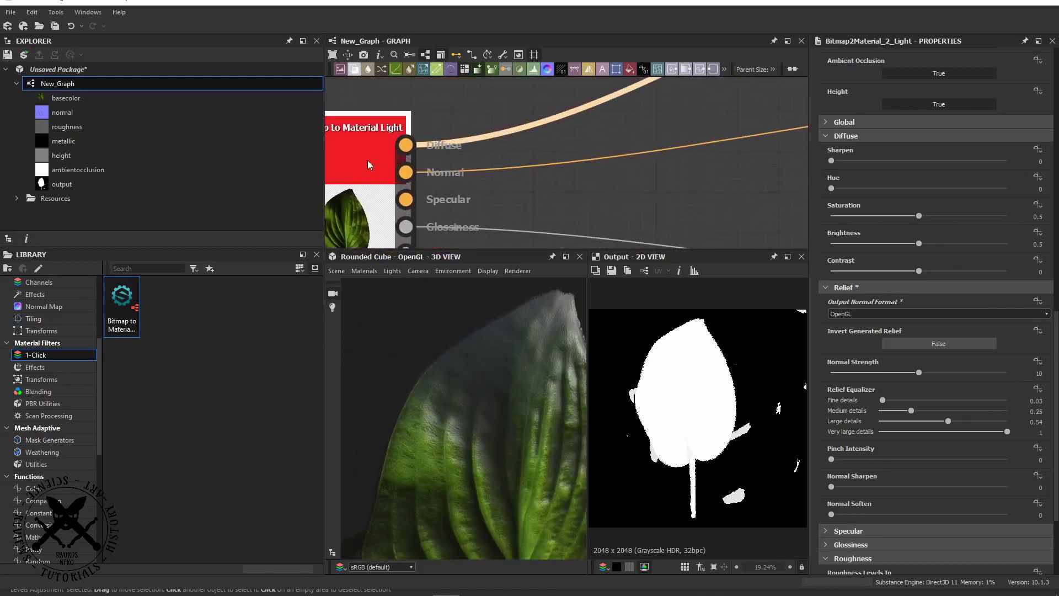
{"action": "scroll", "coordinate": [839, 300], "scroll_direction": "up", "scroll_amount": 3}
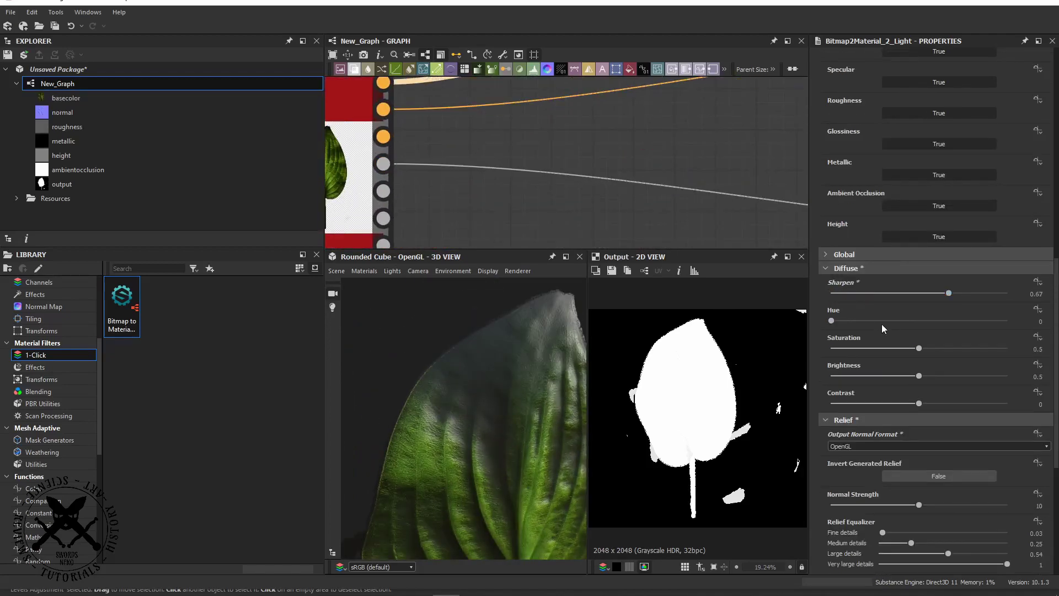
{"action": "left_click_drag", "start_coordinate": [919, 376], "coordinate": [885, 404]}
{"action": "scroll", "coordinate": [516, 353], "scroll_direction": "down", "scroll_amount": 5}
{"action": "left_click_drag", "start_coordinate": [516, 356], "coordinate": [546, 434]}
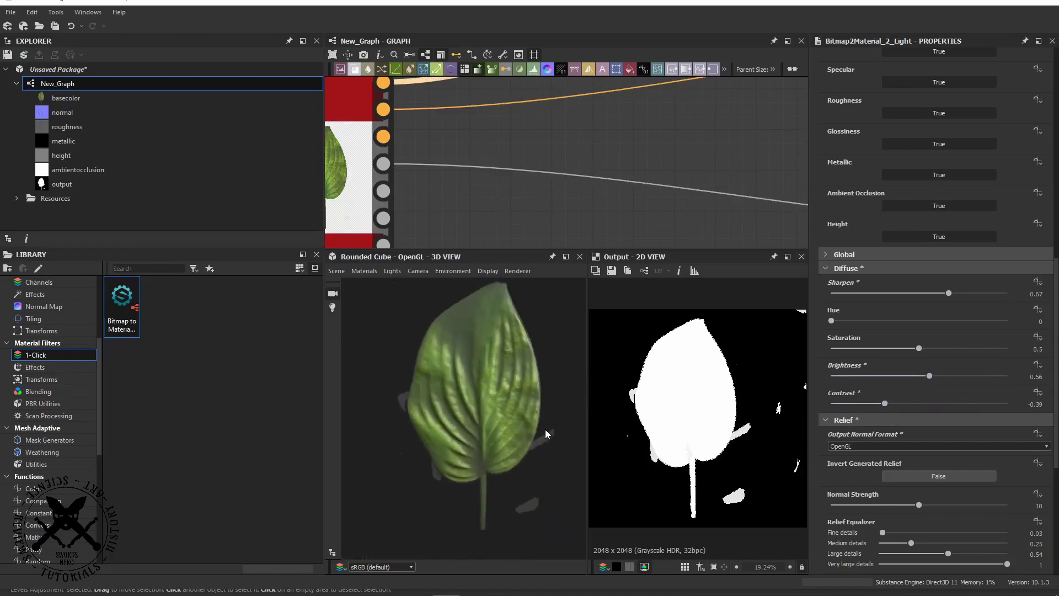
Set the relief's Normal Strength to 11.13 and the Relief Equalizer's Medium details to 0.78
{"action": "scroll", "coordinate": [546, 434], "scroll_direction": "up", "scroll_amount": 5}
{"action": "scroll", "coordinate": [815, 442], "scroll_direction": "down", "scroll_amount": 3}
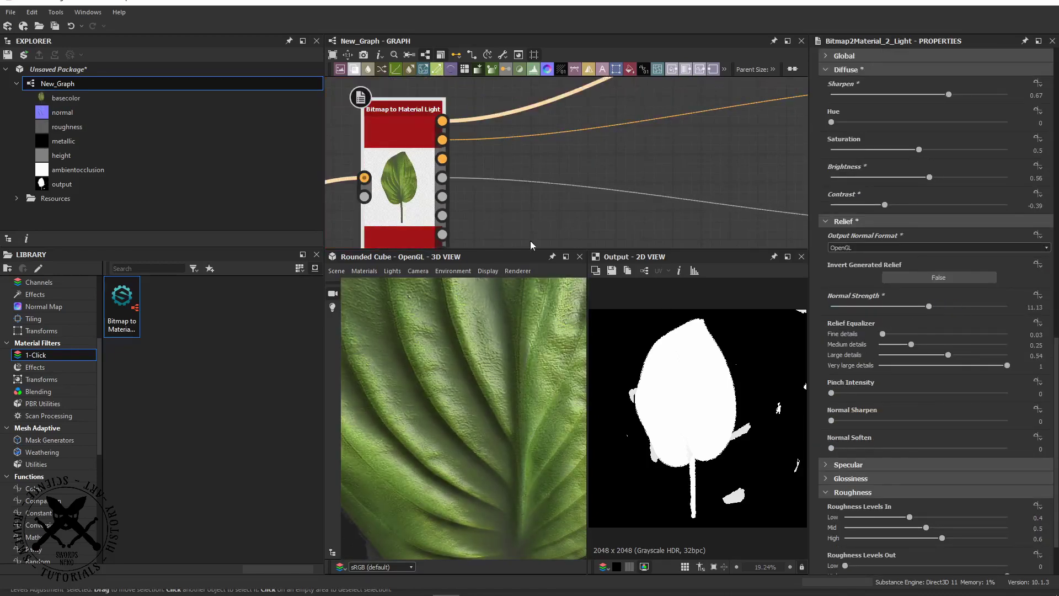
{"action": "mouse_move", "coordinate": [883, 335]}
{"action": "left_mouse_down"}
{"action": "mouse_move", "coordinate": [941, 335]}
{"action": "mouse_move", "coordinate": [886, 338]}
{"action": "left_mouse_up"}
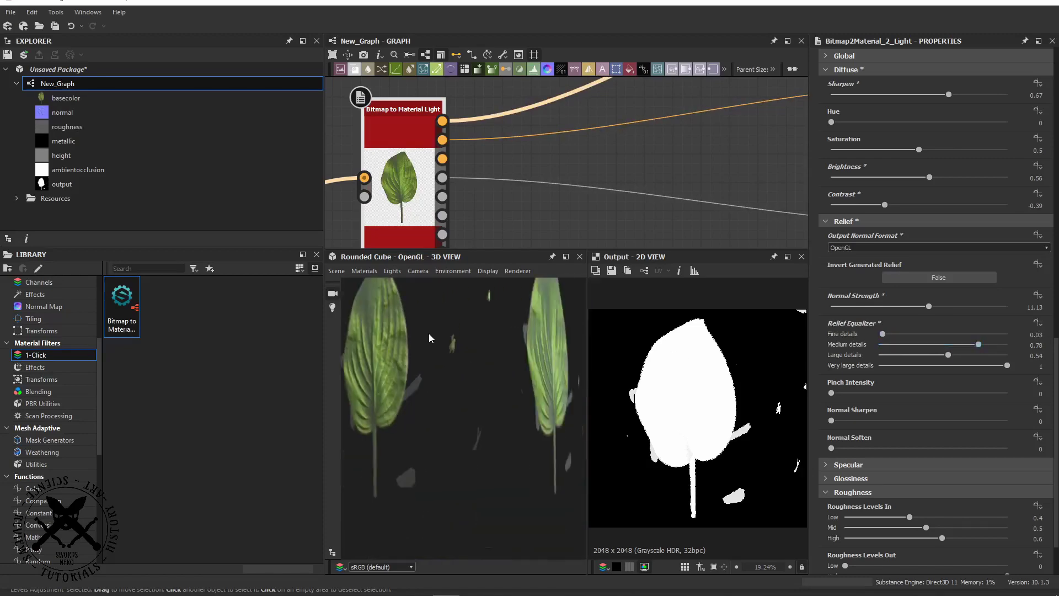
Examine the leaf's relief and veins in the 3D view from several angles and distances
{"action": "scroll", "coordinate": [512, 362], "scroll_direction": "up", "scroll_amount": 4}
{"action": "left_click_drag", "start_coordinate": [429, 333], "coordinate": [499, 372]}
{"action": "scroll", "coordinate": [499, 353], "scroll_direction": "down", "scroll_amount": 4}
{"action": "scroll", "coordinate": [496, 385], "scroll_direction": "up", "scroll_amount": 5}
{"action": "mouse_move", "coordinate": [499, 343]}
{"action": "middle_mouse_down"}
{"action": "mouse_move", "coordinate": [495, 385]}
{"action": "mouse_move", "coordinate": [478, 362]}
{"action": "mouse_move", "coordinate": [504, 342]}
{"action": "mouse_move", "coordinate": [453, 375]}
{"action": "mouse_move", "coordinate": [508, 370]}
{"action": "mouse_move", "coordinate": [467, 330]}
{"action": "mouse_move", "coordinate": [485, 352]}
{"action": "middle_mouse_up"}
{"action": "scroll", "coordinate": [504, 342], "scroll_direction": "down", "scroll_amount": 3}
{"action": "scroll", "coordinate": [452, 376], "scroll_direction": "up", "scroll_amount": 3}
{"action": "scroll", "coordinate": [533, 343], "scroll_direction": "up", "scroll_amount": 3}
{"action": "scroll", "coordinate": [463, 339], "scroll_direction": "down", "scroll_amount": 6}
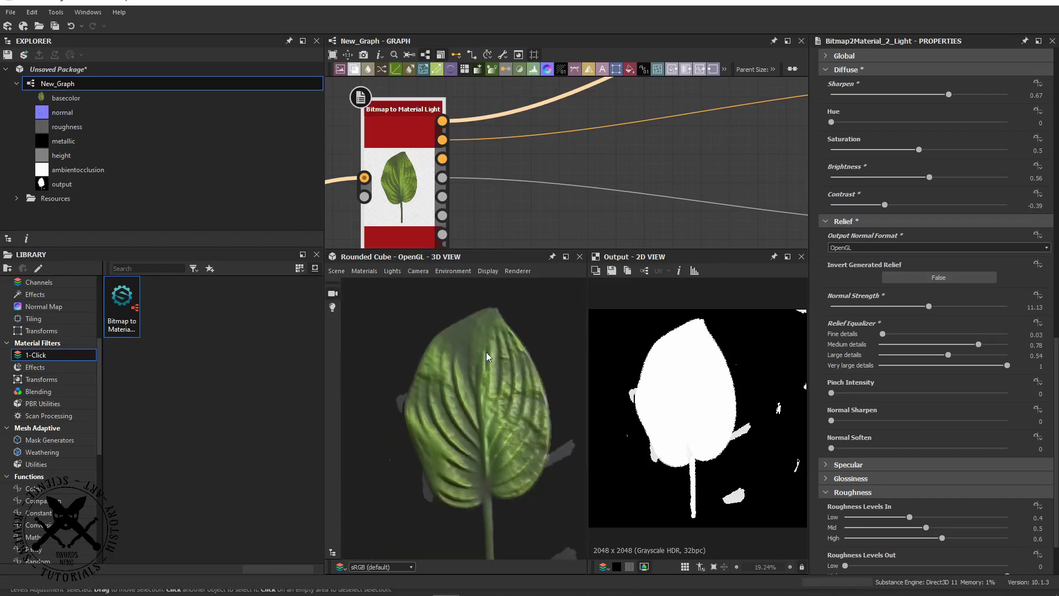
Feed the Roughness output node from the Bitmap to Material Light node's Roughness output instead of Glossiness
{"action": "scroll", "coordinate": [425, 192], "scroll_direction": "down", "scroll_amount": 3}
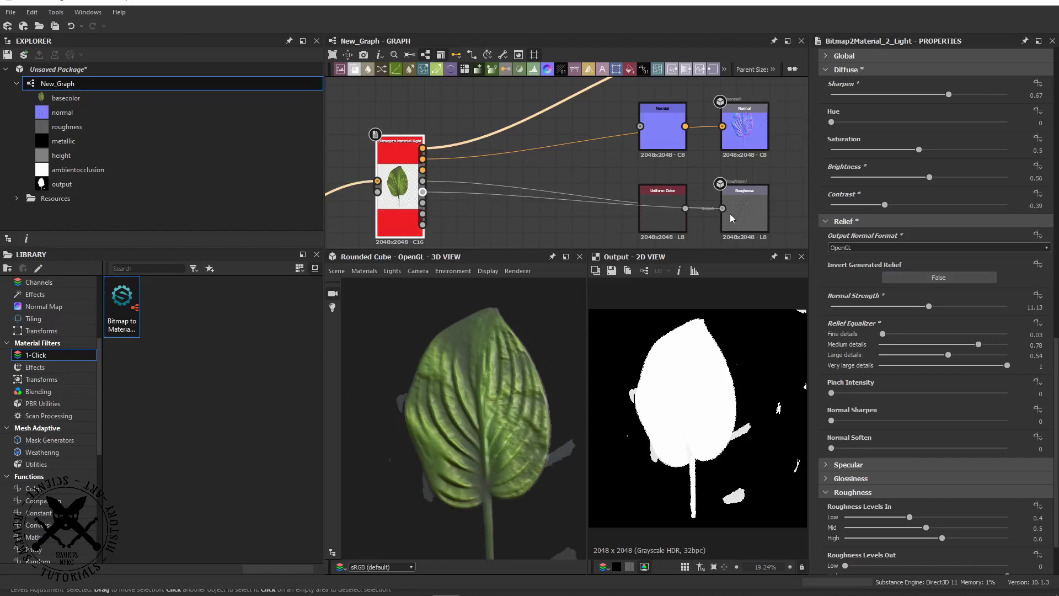
{"action": "left_click_drag", "start_coordinate": [731, 214], "coordinate": [729, 212]}
{"action": "scroll", "coordinate": [519, 409], "scroll_direction": "up", "scroll_amount": 5}
{"action": "scroll", "coordinate": [518, 408], "scroll_direction": "down", "scroll_amount": 2}
Set Roughness Levels In Low to 0.53, and Roughness Levels Out to about 0.35 Low and 1 High
{"action": "scroll", "coordinate": [908, 458], "scroll_direction": "down", "scroll_amount": 2}
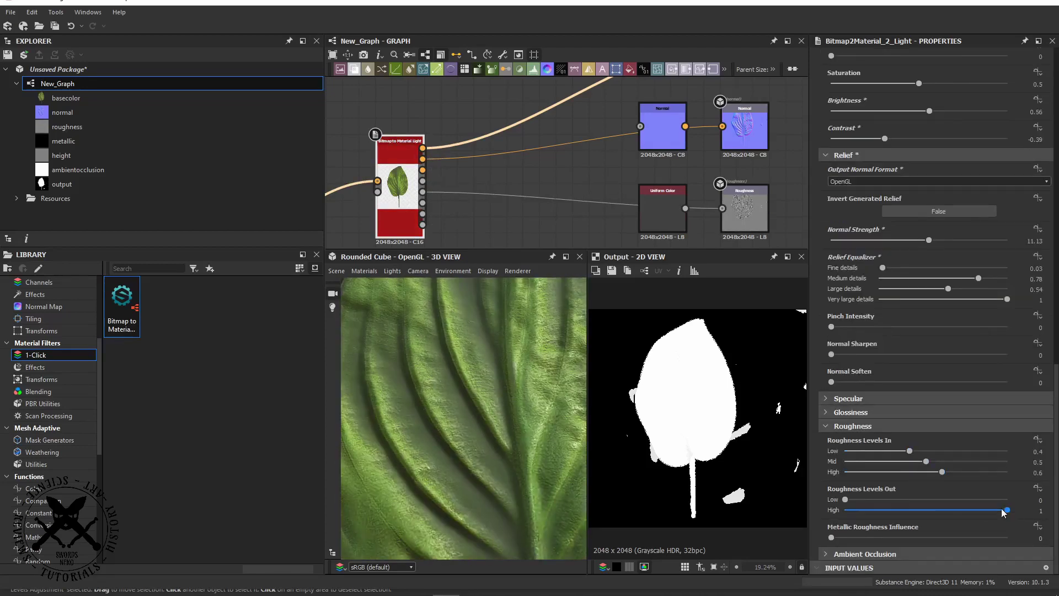
{"action": "left_click_drag", "start_coordinate": [940, 510], "coordinate": [947, 510]}
{"action": "mouse_move", "coordinate": [558, 479]}
{"action": "left_mouse_down"}
{"action": "mouse_move", "coordinate": [546, 475]}
{"action": "mouse_move", "coordinate": [569, 464]}
{"action": "mouse_move", "coordinate": [544, 472]}
{"action": "left_mouse_up"}
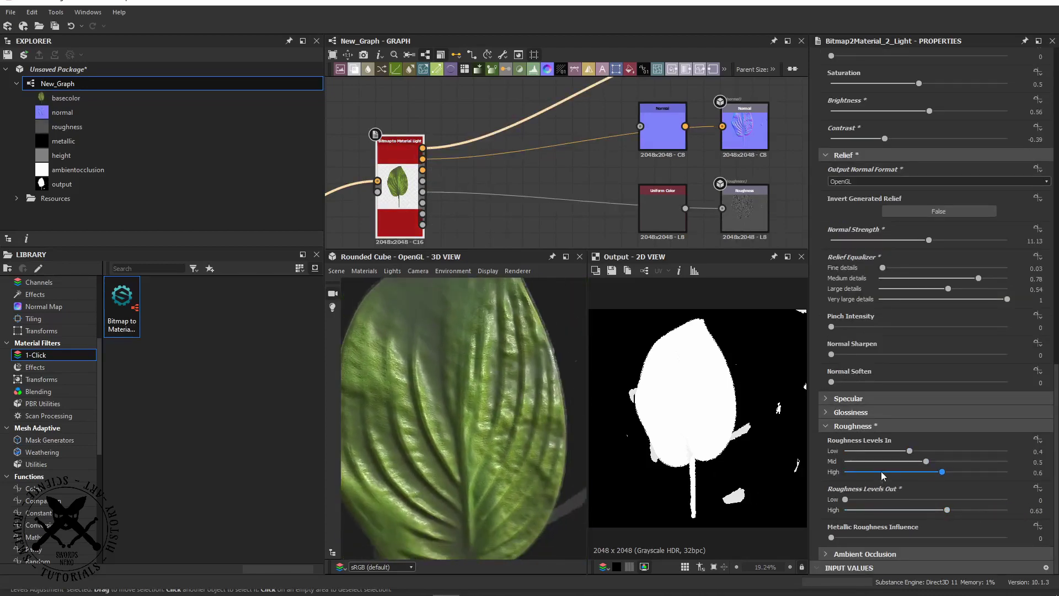
{"action": "left_click_drag", "start_coordinate": [910, 451], "coordinate": [939, 448]}
{"action": "scroll", "coordinate": [463, 436], "scroll_direction": "down", "scroll_amount": 2}
{"action": "left_click_drag", "start_coordinate": [389, 441], "coordinate": [392, 472]}
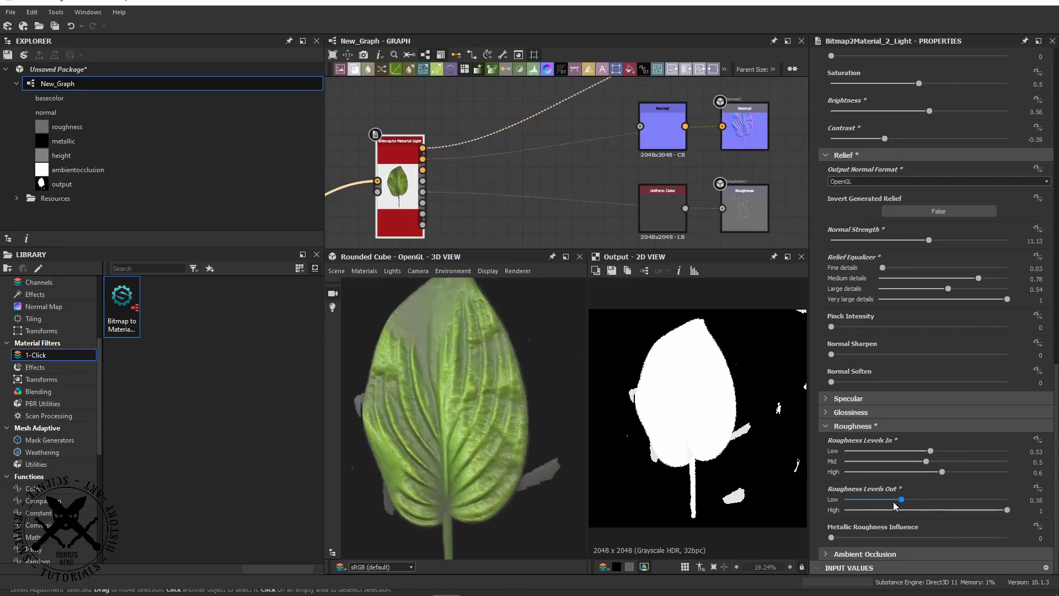
{"action": "left_click_drag", "start_coordinate": [502, 436], "coordinate": [512, 361]}
Delete the Metallic output node together with its Uniform Color node
{"action": "scroll", "coordinate": [555, 184], "scroll_direction": "down", "scroll_amount": 3}
{"action": "middle_click_drag", "start_coordinate": [574, 204], "coordinate": [510, 140]}
{"action": "scroll", "coordinate": [635, 202], "scroll_direction": "up", "scroll_amount": 4}
{"action": "left_click_drag", "start_coordinate": [634, 202], "coordinate": [474, 140]}
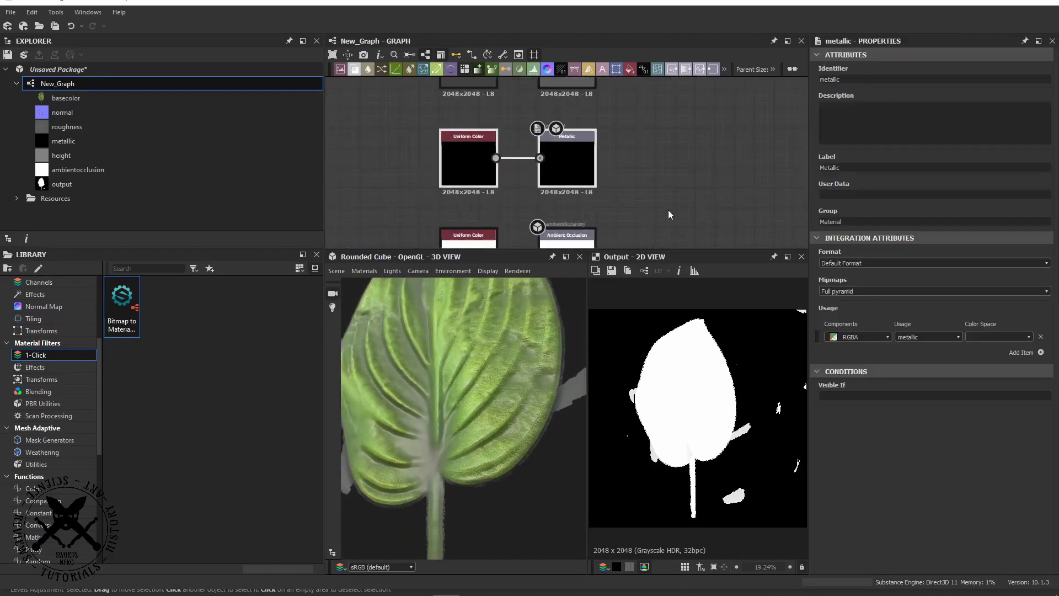
{"action": "scroll", "coordinate": [633, 197], "scroll_direction": "down", "scroll_amount": 2}
{"action": "key", "text": "Delete"}
Delete the Ambient Occlusion and Height output nodes together with their Uniform Color nodes
{"action": "middle_click_drag", "start_coordinate": [633, 197], "coordinate": [627, 112]}
{"action": "scroll", "coordinate": [544, 168], "scroll_direction": "up", "scroll_amount": 1}
{"action": "left_click_drag", "start_coordinate": [629, 182], "coordinate": [480, 138]}
{"action": "middle_click_drag", "start_coordinate": [672, 225], "coordinate": [623, 206]}
{"action": "scroll", "coordinate": [622, 206], "scroll_direction": "down", "scroll_amount": 1}
{"action": "middle_click_drag", "start_coordinate": [469, 118], "coordinate": [541, 118]}
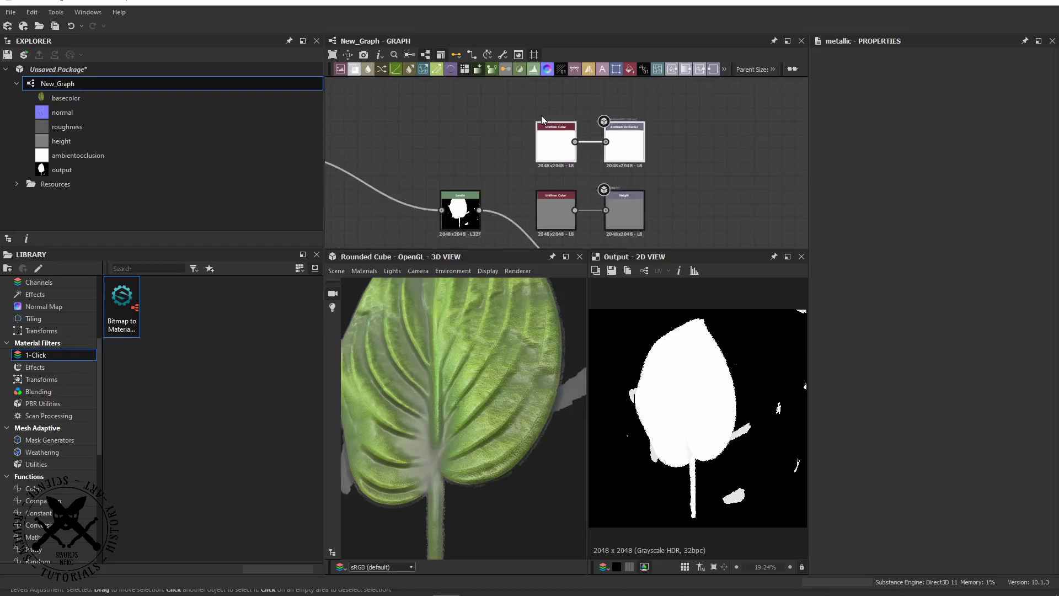
{"action": "key", "text": "Delete"}
{"action": "scroll", "coordinate": [551, 382], "scroll_direction": "down", "scroll_amount": 3}
{"action": "scroll", "coordinate": [551, 382], "scroll_direction": "up", "scroll_amount": 4}
Delete the Output node attached to the Levels mask
{"action": "left_click_drag", "start_coordinate": [551, 382], "coordinate": [531, 385]}
{"action": "scroll", "coordinate": [531, 385], "scroll_direction": "down", "scroll_amount": 4}
{"action": "scroll", "coordinate": [538, 204], "scroll_direction": "down", "scroll_amount": 3}
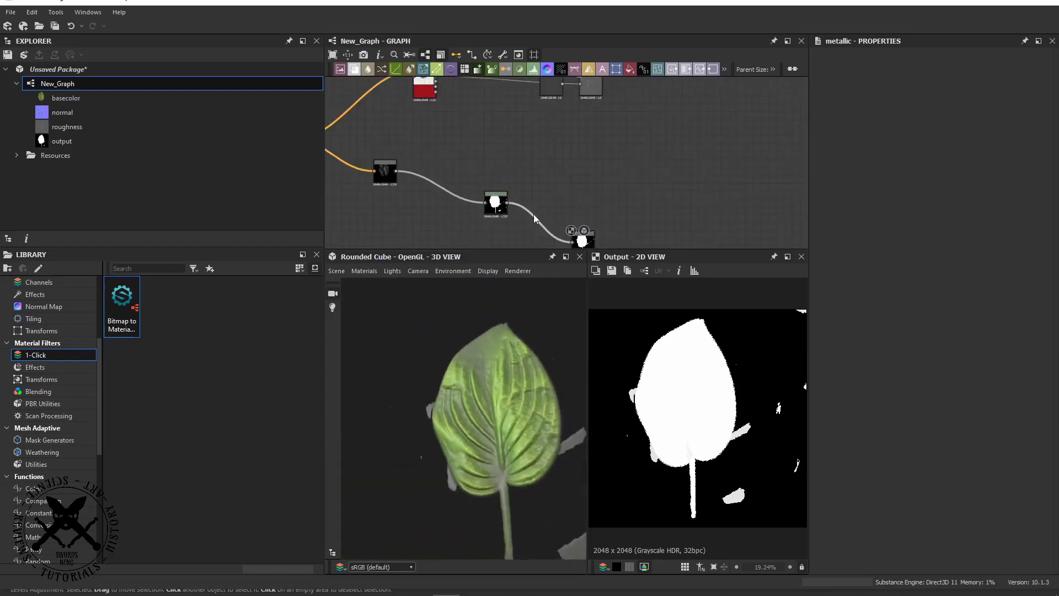
{"action": "left_click_drag", "start_coordinate": [581, 242], "coordinate": [589, 191]}
{"action": "middle_click_drag", "start_coordinate": [523, 157], "coordinate": [582, 180]}
{"action": "key", "text": "Delete"}
{"action": "left_click_drag", "start_coordinate": [516, 367], "coordinate": [497, 364]}
{"action": "scroll", "coordinate": [518, 225], "scroll_direction": "up", "scroll_amount": 3}
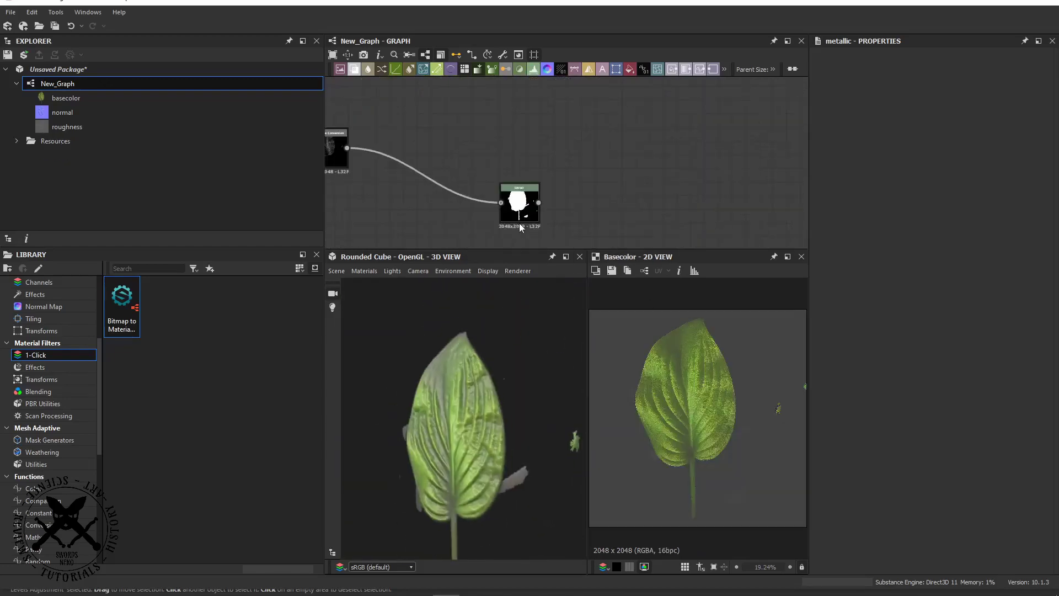
Review the Base Color, Normal and Roughness outputs one after another in the 2D view
{"action": "middle_click_drag", "start_coordinate": [520, 227], "coordinate": [467, 319]}
{"action": "left_click_drag", "start_coordinate": [469, 354], "coordinate": [473, 457]}
{"action": "scroll", "coordinate": [740, 438], "scroll_direction": "up", "scroll_amount": 1}
{"action": "scroll", "coordinate": [599, 164], "scroll_direction": "down", "scroll_amount": 3}
{"action": "double_click", "coordinate": [617, 125]}
{"action": "double_click", "coordinate": [619, 91]}
{"action": "middle_click_drag", "start_coordinate": [647, 87], "coordinate": [650, 141]}
{"action": "double_click", "coordinate": [614, 115]}
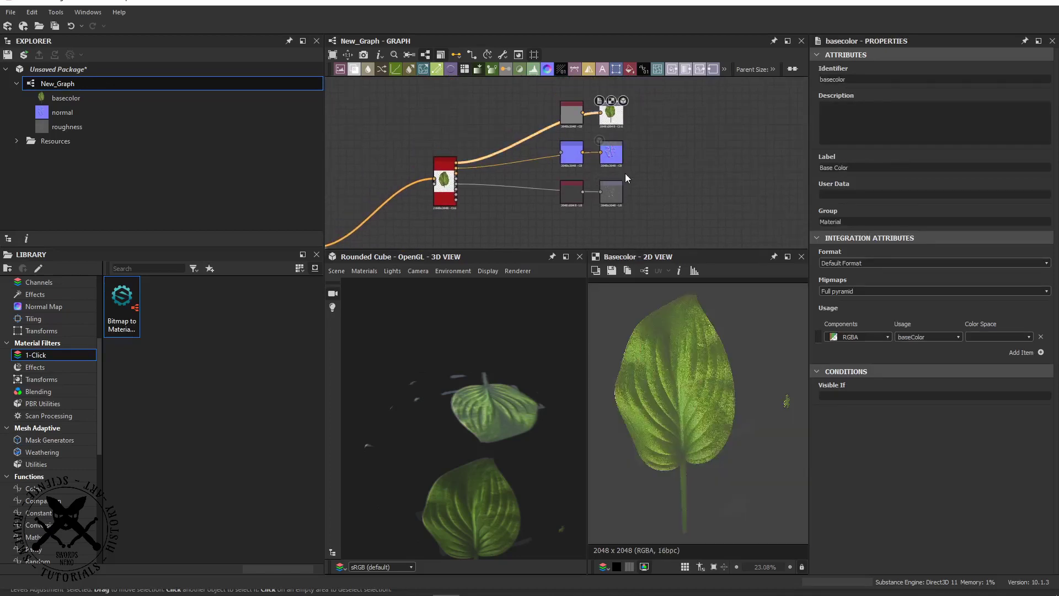
{"action": "double_click", "coordinate": [616, 156]}
{"action": "double_click", "coordinate": [619, 191]}
{"action": "double_click", "coordinate": [618, 150]}
{"action": "double_click", "coordinate": [617, 114]}
{"action": "double_click", "coordinate": [618, 152]}
{"action": "double_click", "coordinate": [618, 193]}
{"action": "double_click", "coordinate": [618, 152]}
{"action": "double_click", "coordinate": [617, 115]}
Rename the graph as leaf
{"action": "right_click", "coordinate": [84, 83]}
{"action": "left_click", "coordinate": [147, 145]}
{"action": "type", "text": "leaf"}
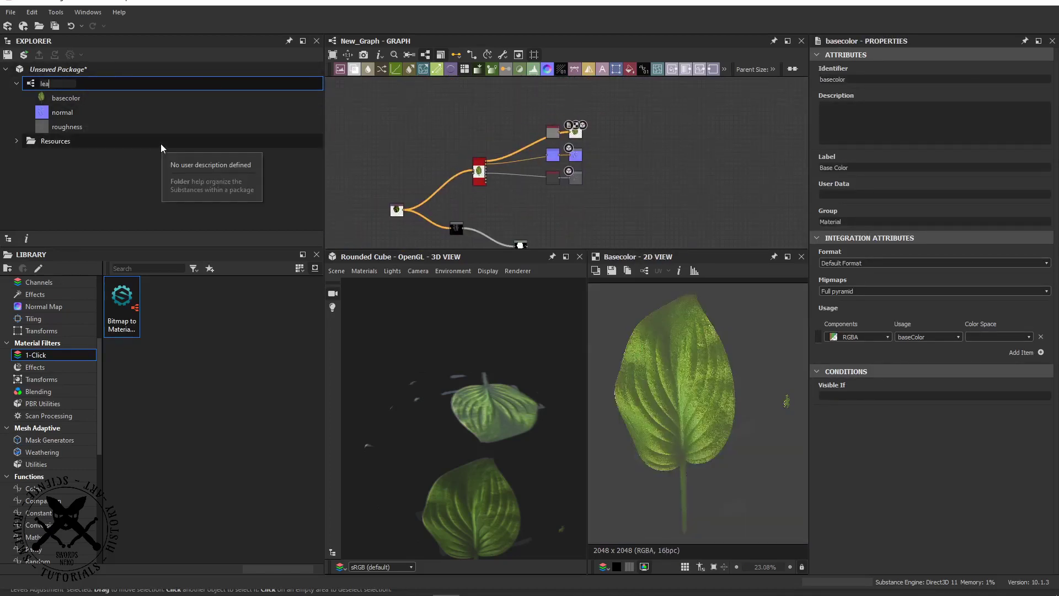
{"action": "key", "text": "Return"}
Export the leaf graph's basecolor, normal and roughness outputs to F:/textures/organic/leaf2 in ILM OpenEXR format
{"action": "right_click", "coordinate": [61, 85]}
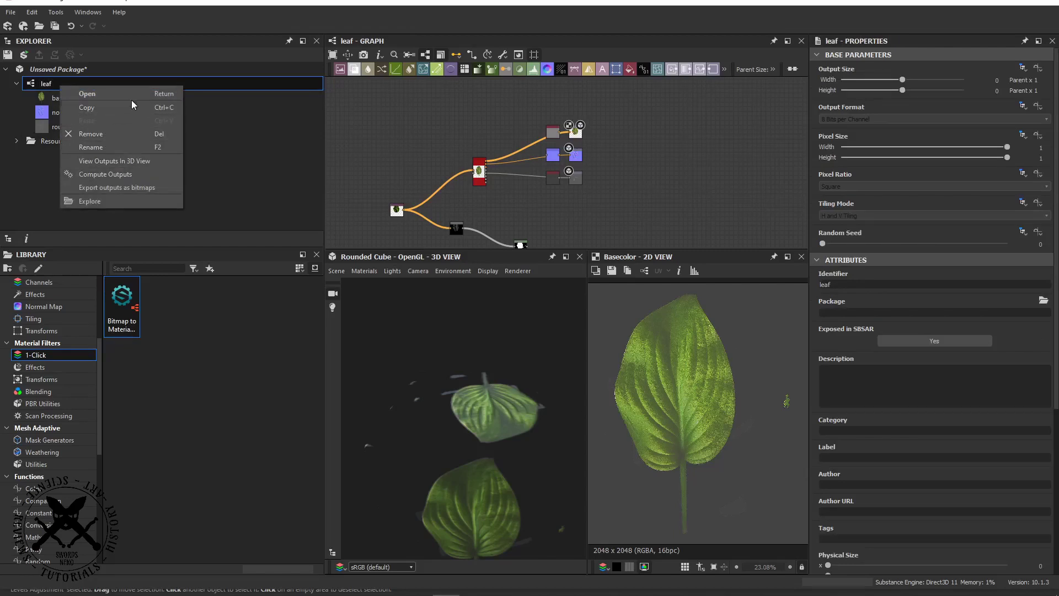
{"action": "left_click", "coordinate": [117, 187]}
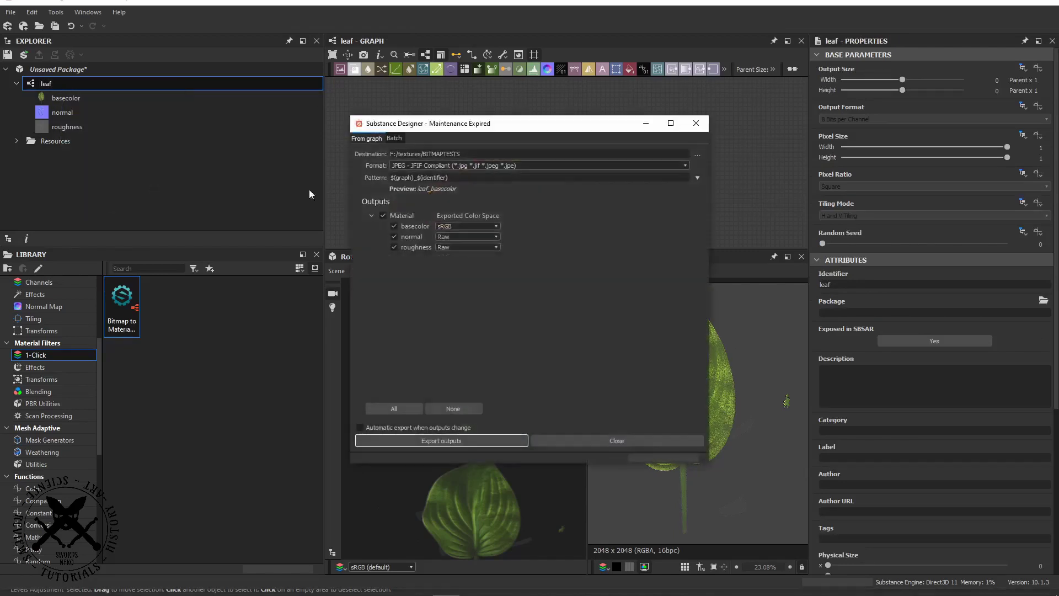
{"action": "left_click", "coordinate": [698, 155]}
{"action": "left_click", "coordinate": [782, 411]}
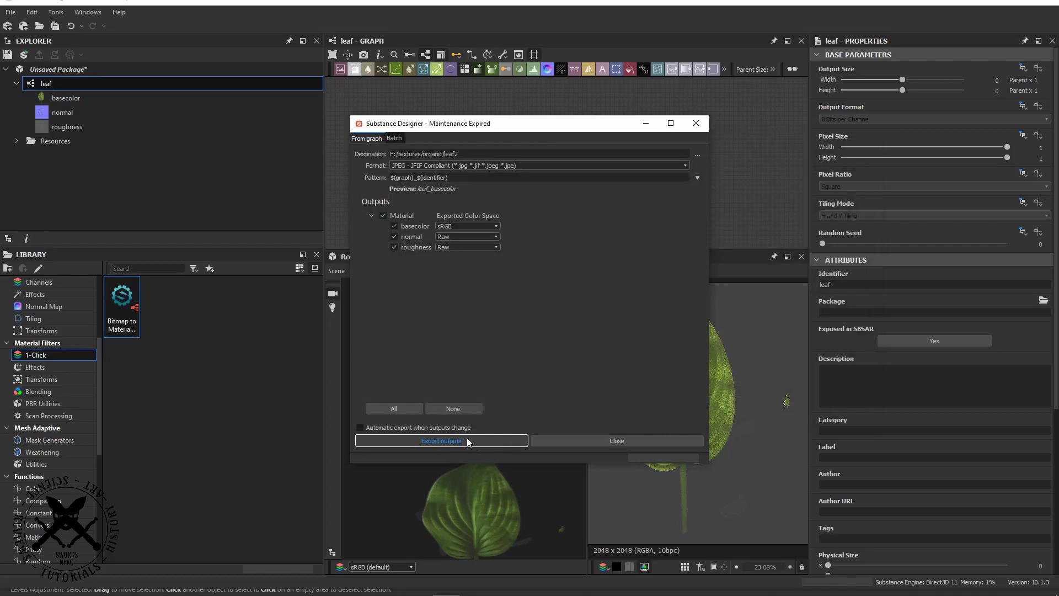
{"action": "left_click", "coordinate": [540, 166]}
{"action": "left_click", "coordinate": [500, 202]}
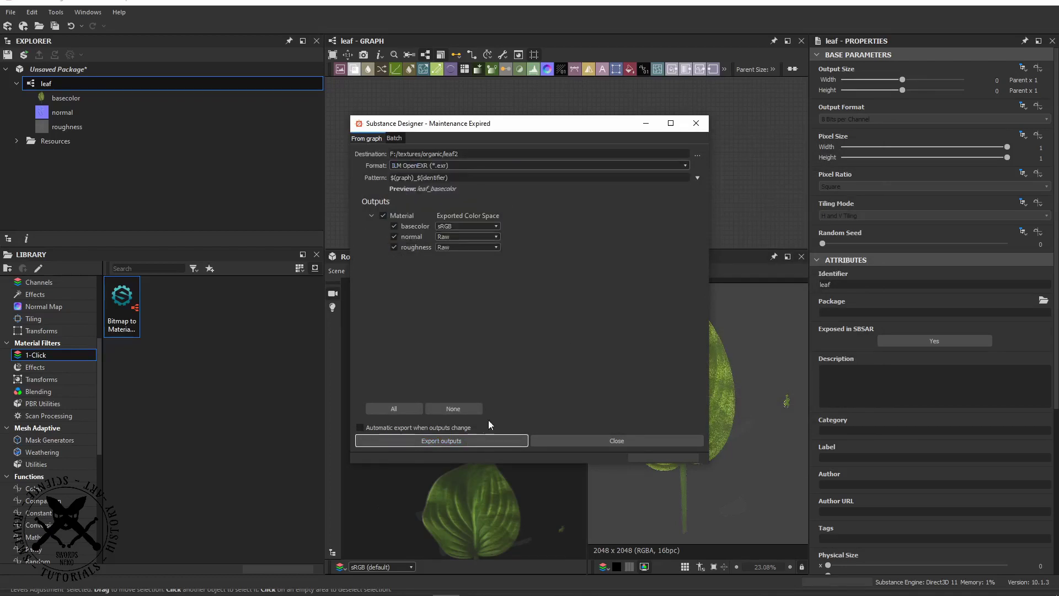
Switch to Blender, delete the default cube and add a plane in its place
{"action": "key", "text": "alt+Tab"}
{"action": "left_click", "coordinate": [465, 312]}
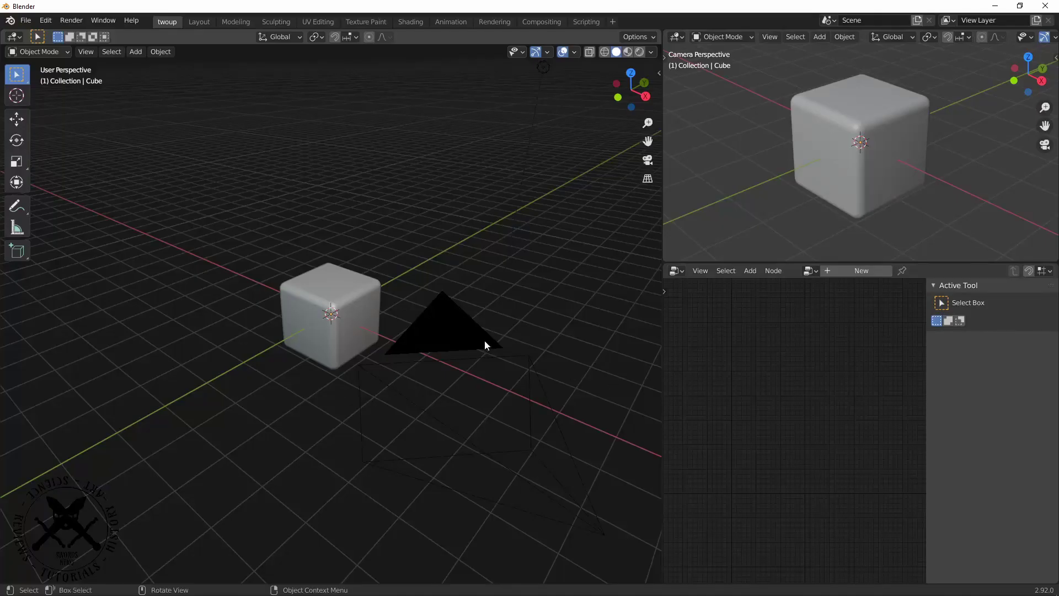
{"action": "key", "text": "Delete"}
{"action": "key", "text": "shift+a"}
{"action": "mouse_move", "coordinate": [331, 331]}
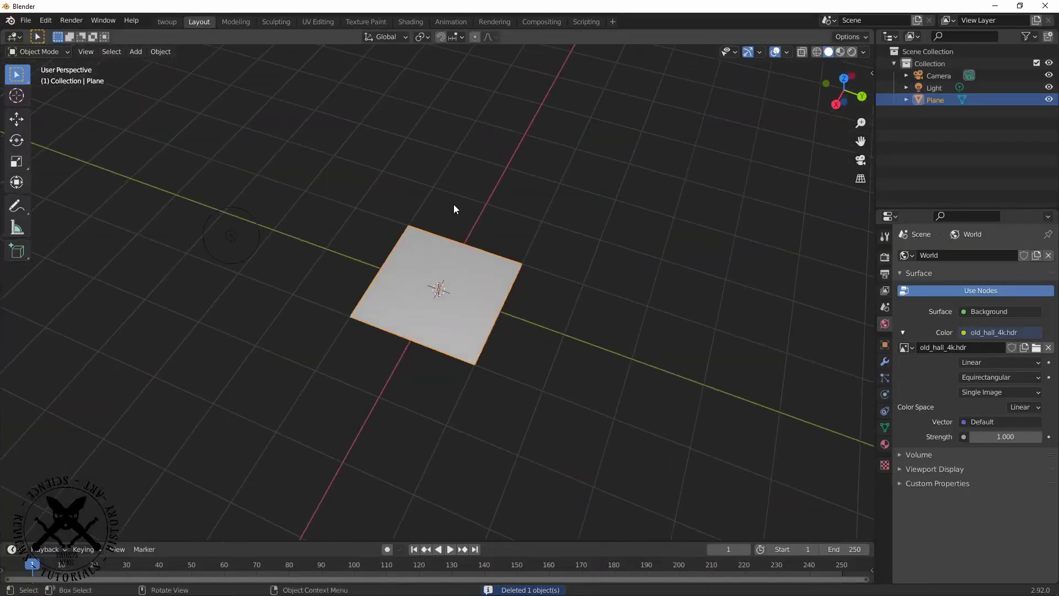
{"action": "middle_click_drag", "start_coordinate": [453, 204], "coordinate": [552, 210]}
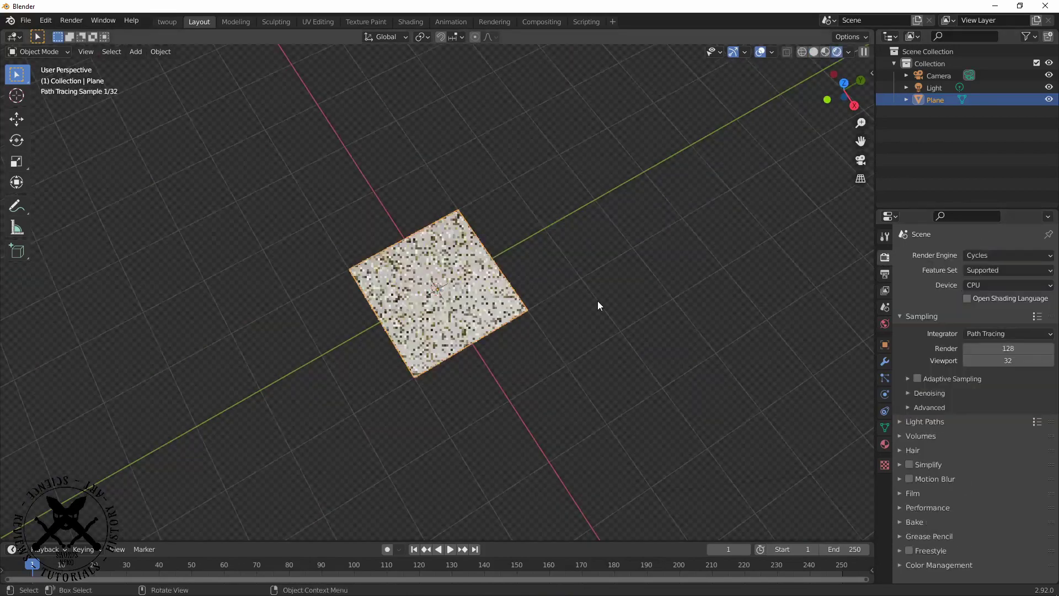
{"action": "middle_click_drag", "start_coordinate": [600, 306], "coordinate": [509, 286]}
{"action": "key", "text": "z"}
Open the Shading workspace and give the plane a new material
{"action": "left_click", "coordinate": [411, 22]}
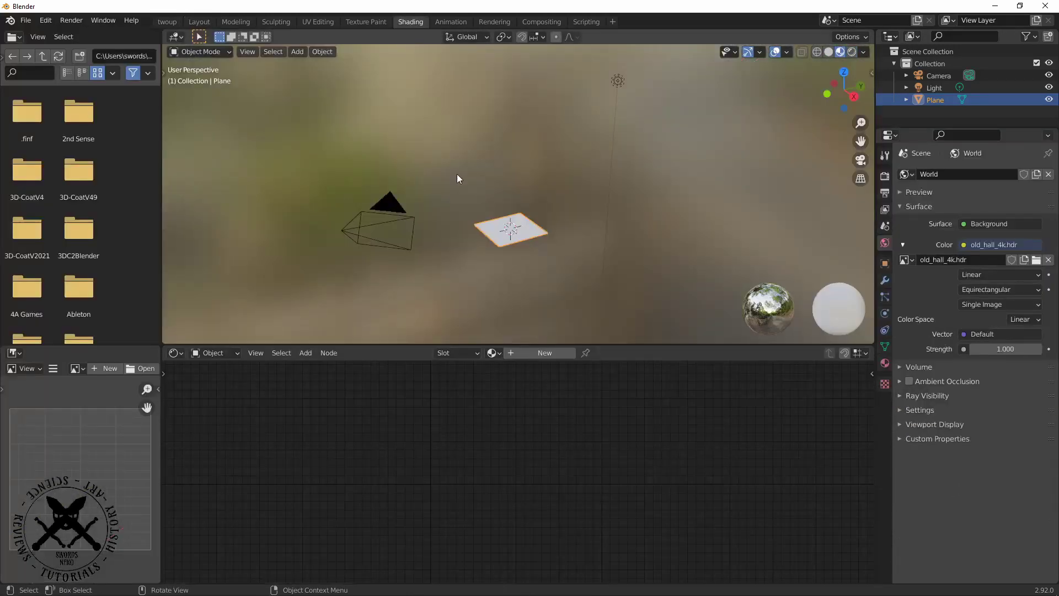
{"action": "scroll", "coordinate": [457, 174], "scroll_direction": "up", "scroll_amount": 3}
{"action": "mouse_move", "coordinate": [457, 174]}
{"action": "middle_mouse_down"}
{"action": "mouse_move", "coordinate": [552, 266]}
{"action": "mouse_move", "coordinate": [436, 165]}
{"action": "mouse_move", "coordinate": [591, 265]}
{"action": "middle_mouse_up"}
{"action": "scroll", "coordinate": [552, 267], "scroll_direction": "up", "scroll_amount": 3}
{"action": "left_click", "coordinate": [545, 353]}
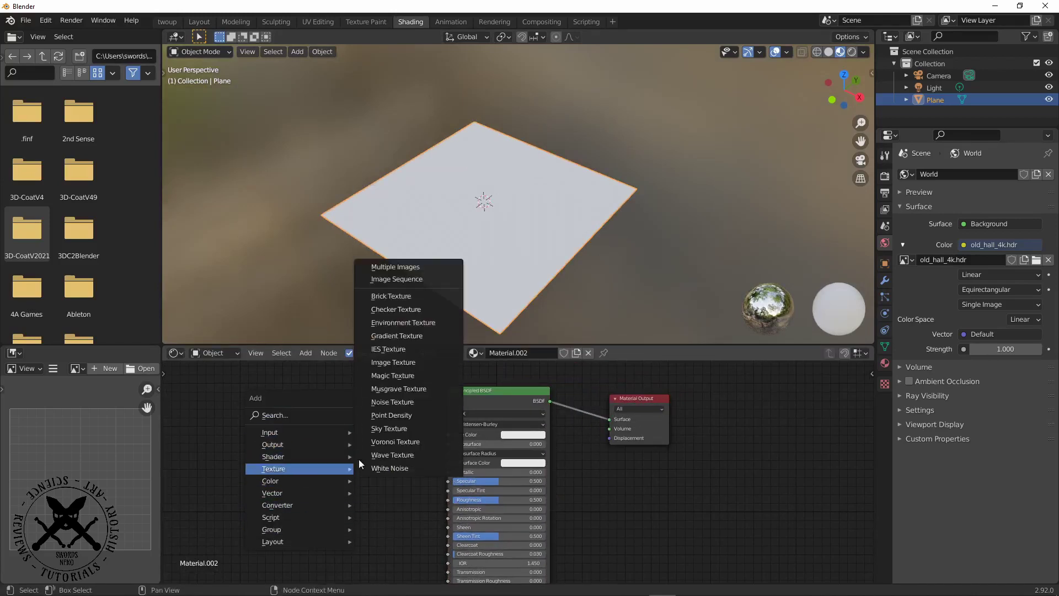
Load leaf_roughness.exr, leaf_basecolor.exr, leaf_normal.exr and leaf2.exr from F:\textures\organic\leaf2 as images for the material
{"action": "left_click", "coordinate": [381, 349]}
{"action": "middle_click_drag", "start_coordinate": [245, 424], "coordinate": [328, 400]}
{"action": "left_click", "coordinate": [403, 435]}
{"action": "left_click", "coordinate": [271, 461]}
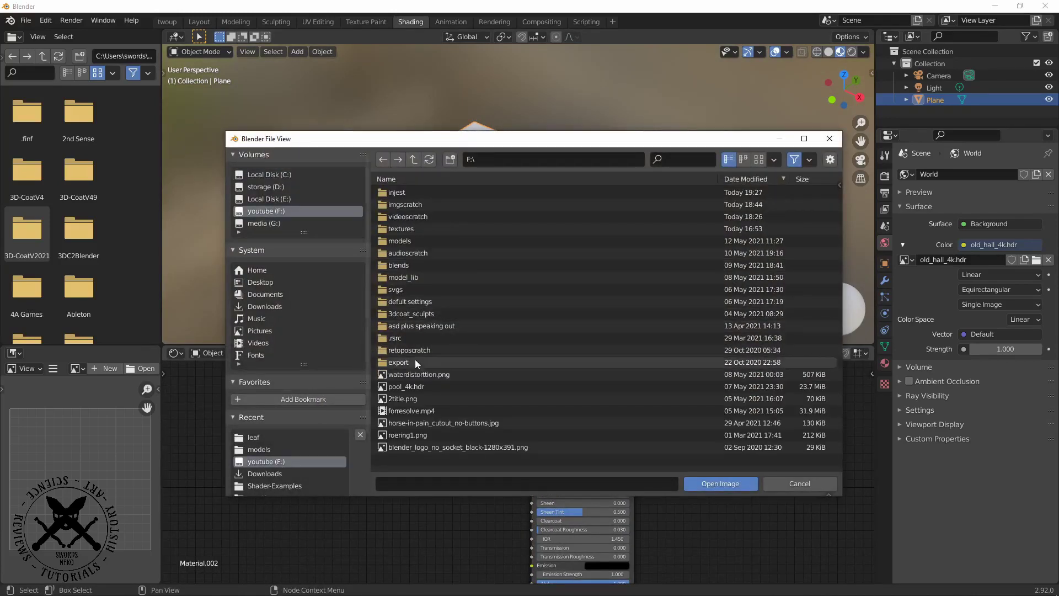
{"action": "left_click", "coordinate": [406, 228]}
{"action": "left_click", "coordinate": [418, 209]}
{"action": "left_click", "coordinate": [415, 157]}
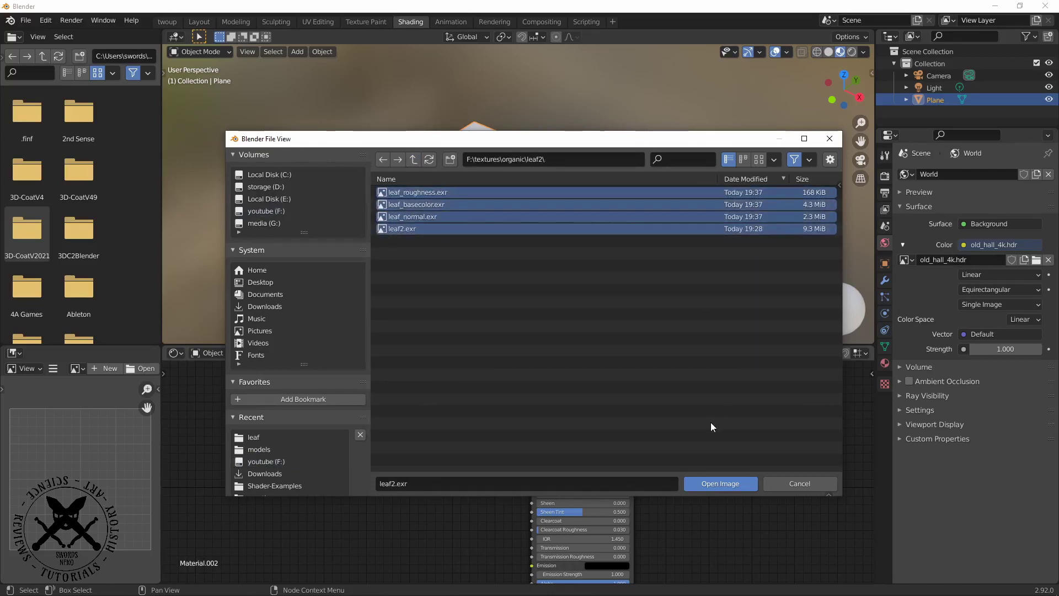
{"action": "left_click", "coordinate": [723, 484]}
Connect the image node's Color to the Principled BSDF's Base Color, using leaf_basecolor.exr as the image
{"action": "scroll", "coordinate": [548, 422], "scroll_direction": "up", "scroll_amount": 1}
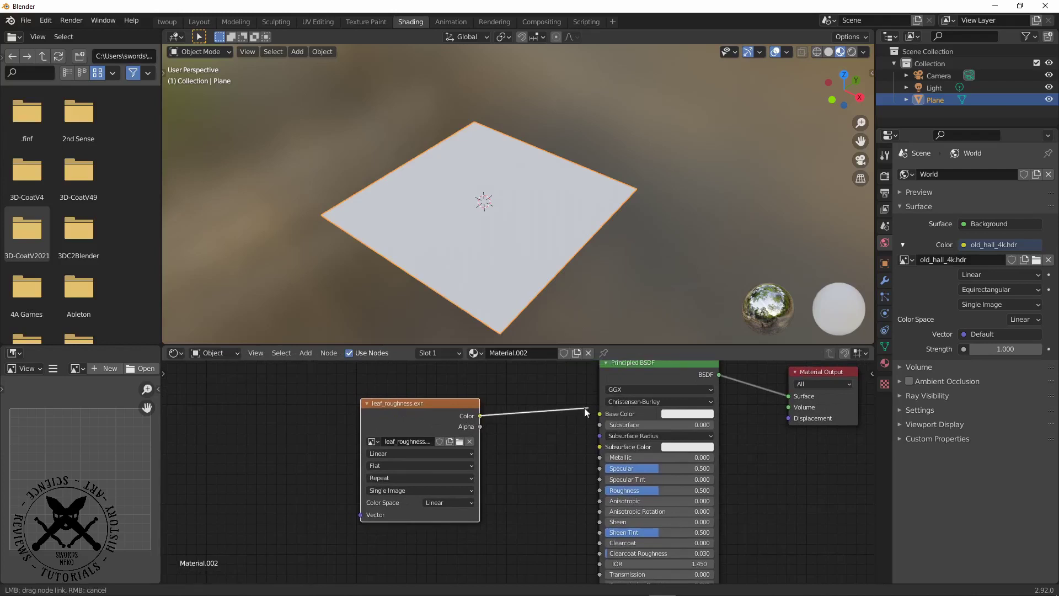
{"action": "left_click", "coordinate": [408, 467]}
{"action": "scroll", "coordinate": [469, 441], "scroll_direction": "up", "scroll_amount": 1}
{"action": "middle_click_drag", "start_coordinate": [480, 287], "coordinate": [584, 201]}
{"action": "scroll", "coordinate": [485, 236], "scroll_direction": "up", "scroll_amount": 2}
{"action": "scroll", "coordinate": [651, 134], "scroll_direction": "down", "scroll_amount": 2}
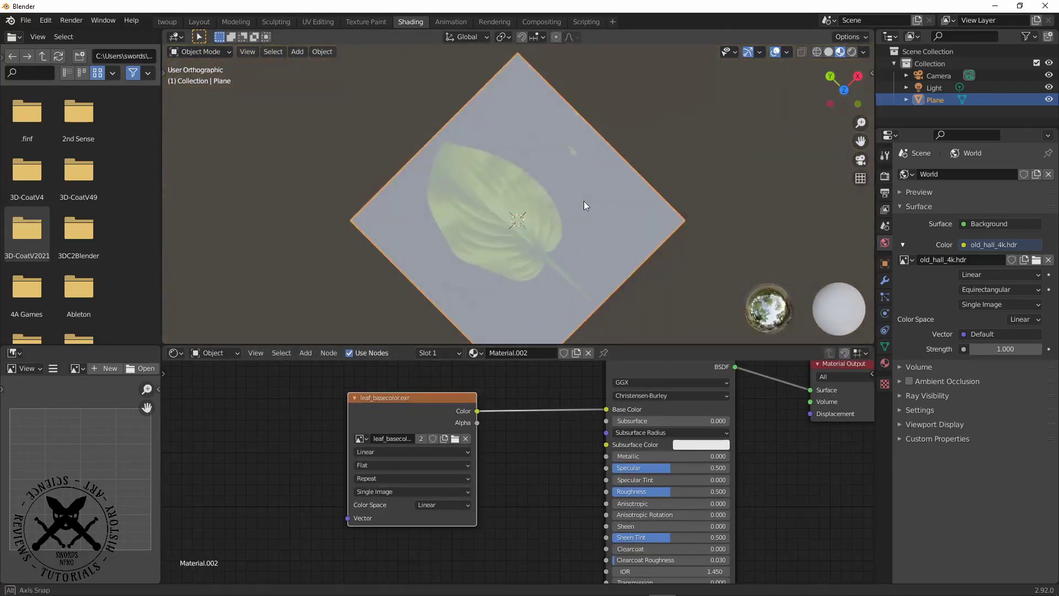
Set the leaf_basecolor.exr node's color space to sRGB and check the leaf on the plane
{"action": "key", "text": "KP_7"}
{"action": "left_click", "coordinate": [439, 433]}
{"action": "mouse_move", "coordinate": [496, 265]}
{"action": "middle_mouse_down"}
{"action": "mouse_move", "coordinate": [541, 218]}
{"action": "mouse_move", "coordinate": [453, 166]}
{"action": "mouse_move", "coordinate": [514, 172]}
{"action": "mouse_move", "coordinate": [537, 197]}
{"action": "middle_mouse_up"}
{"action": "scroll", "coordinate": [564, 418], "scroll_direction": "down", "scroll_amount": 4}
{"action": "middle_click_drag", "start_coordinate": [477, 402], "coordinate": [399, 355]}
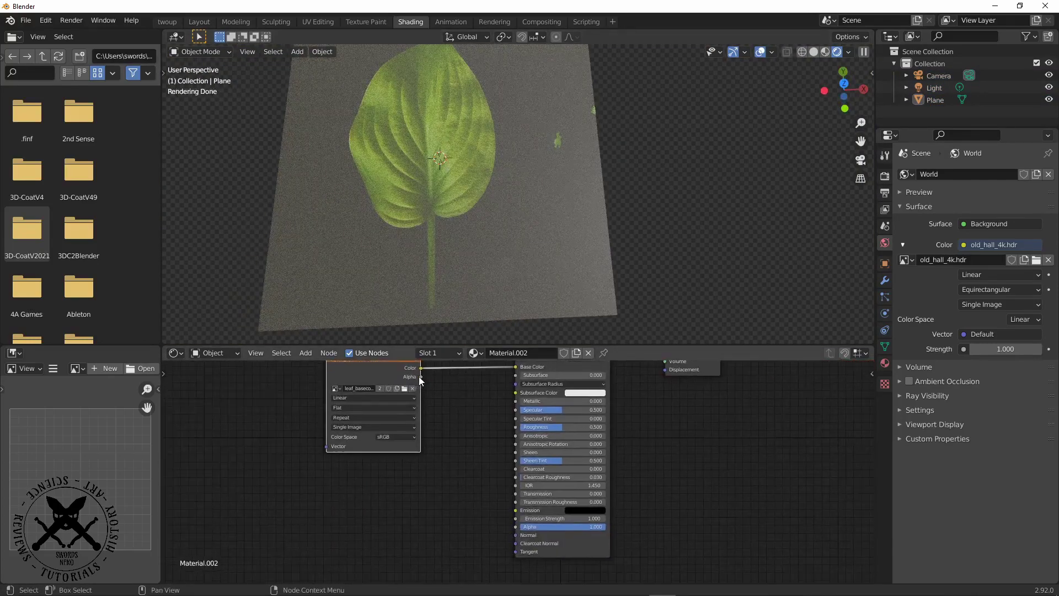
Duplicate the base color image node and place the copy below the original
{"action": "left_click_drag", "start_coordinate": [421, 377], "coordinate": [493, 538]}
{"action": "left_click", "coordinate": [415, 365]}
{"action": "scroll", "coordinate": [386, 389], "scroll_direction": "down", "scroll_amount": 1}
{"action": "key", "text": "shift+d"}
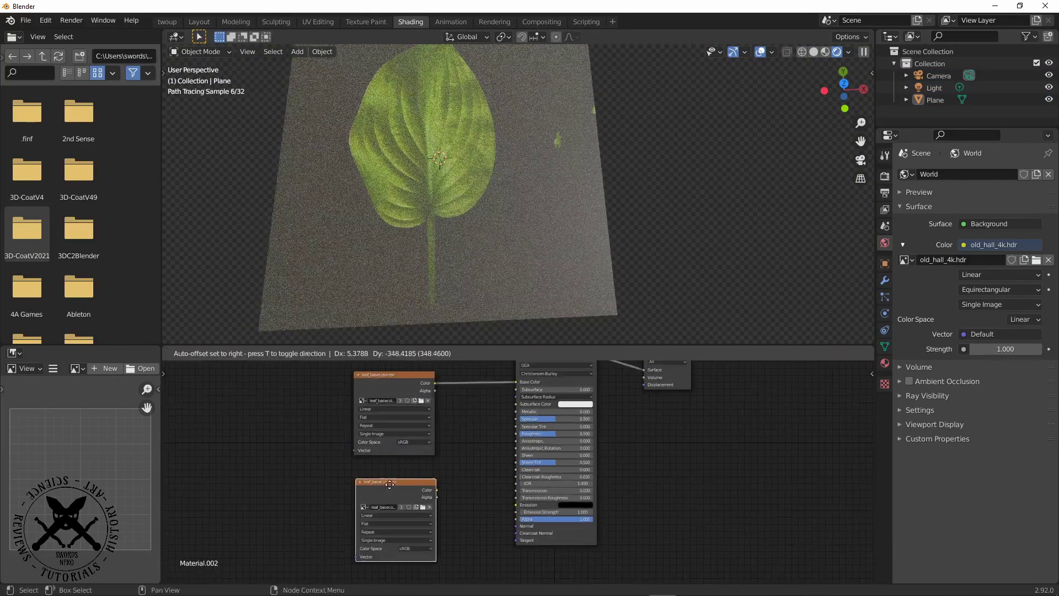
{"action": "left_click", "coordinate": [388, 493]}
Set the duplicated image node to leaf2.exr and connect its Alpha to the Principled BSDF's Alpha
{"action": "middle_click_drag", "start_coordinate": [404, 497], "coordinate": [435, 445]}
{"action": "scroll", "coordinate": [436, 445], "scroll_direction": "up", "scroll_amount": 4}
{"action": "left_click", "coordinate": [381, 452]}
{"action": "key", "text": "Escape"}
{"action": "left_click", "coordinate": [262, 448]}
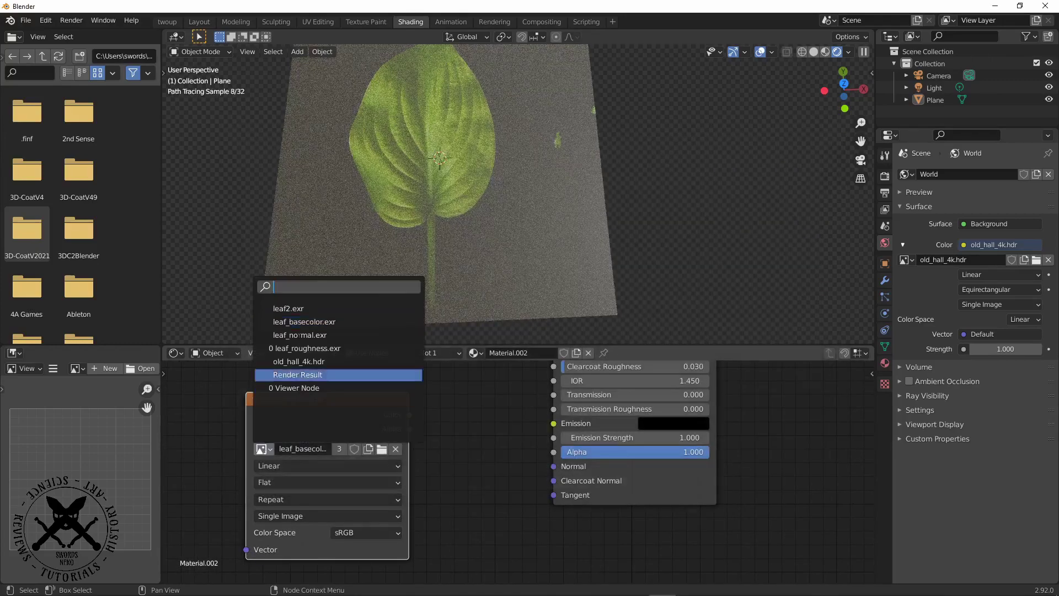
{"action": "left_click", "coordinate": [330, 308]}
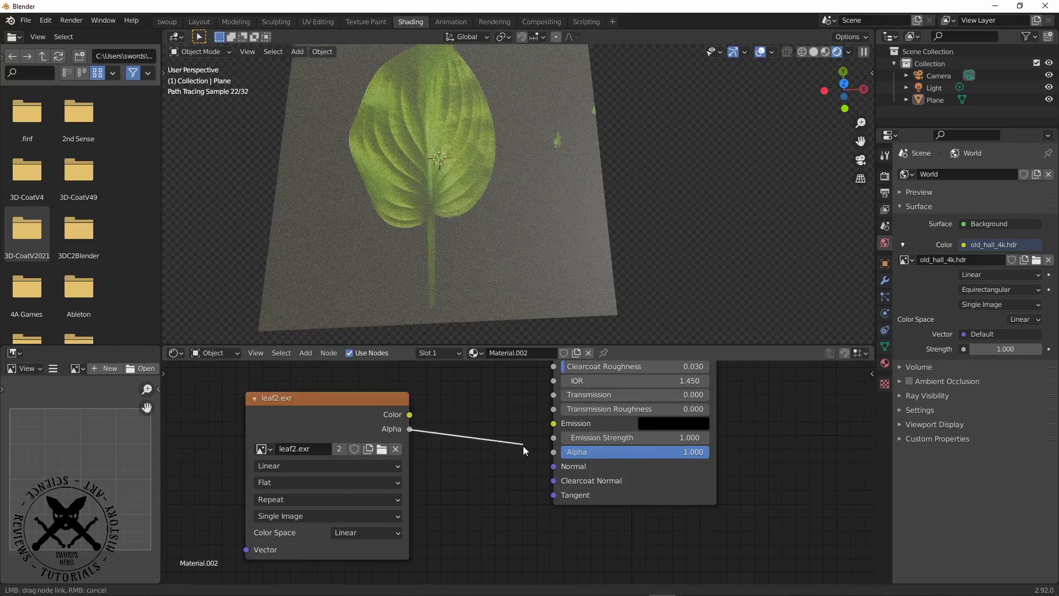
{"action": "left_click_drag", "start_coordinate": [523, 446], "coordinate": [565, 454]}
Examine the cut-out leaf and its edges in the rendered view from several angles
{"action": "middle_click_drag", "start_coordinate": [524, 210], "coordinate": [502, 202]}
{"action": "scroll", "coordinate": [515, 207], "scroll_direction": "up", "scroll_amount": 6}
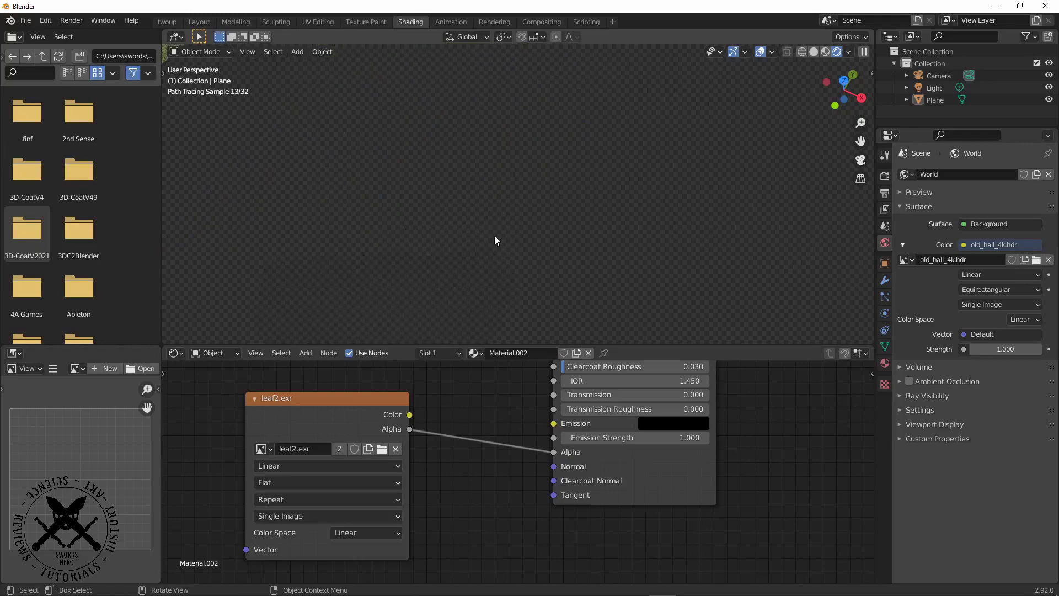
{"action": "key", "text": "KP_7"}
{"action": "scroll", "coordinate": [482, 475], "scroll_direction": "down", "scroll_amount": 4}
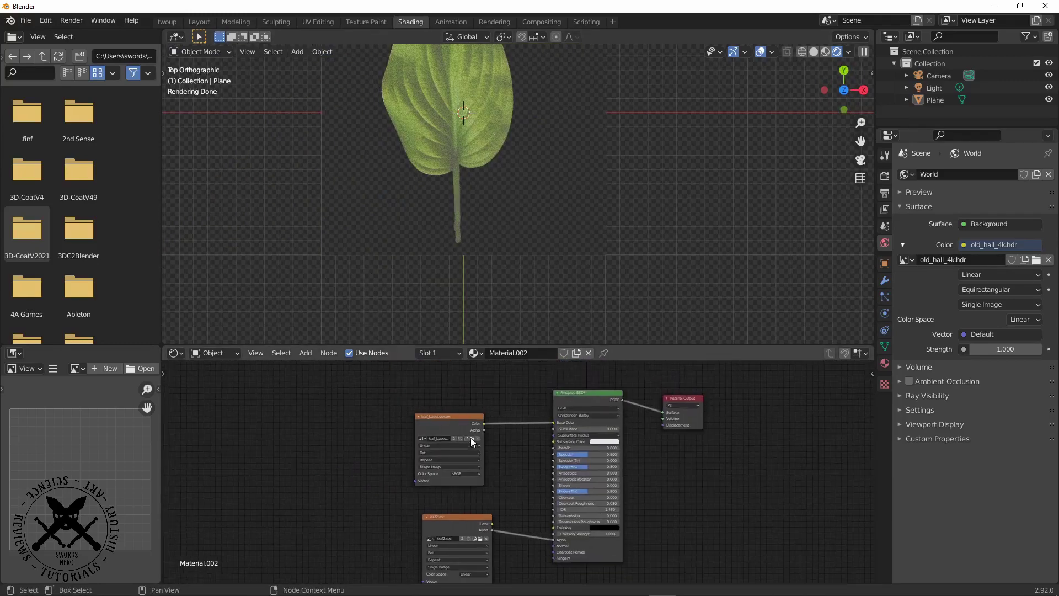
{"action": "left_click_drag", "start_coordinate": [471, 438], "coordinate": [467, 430]}
{"action": "middle_click_drag", "start_coordinate": [502, 187], "coordinate": [541, 267]}
{"action": "scroll", "coordinate": [425, 266], "scroll_direction": "up", "scroll_amount": 5}
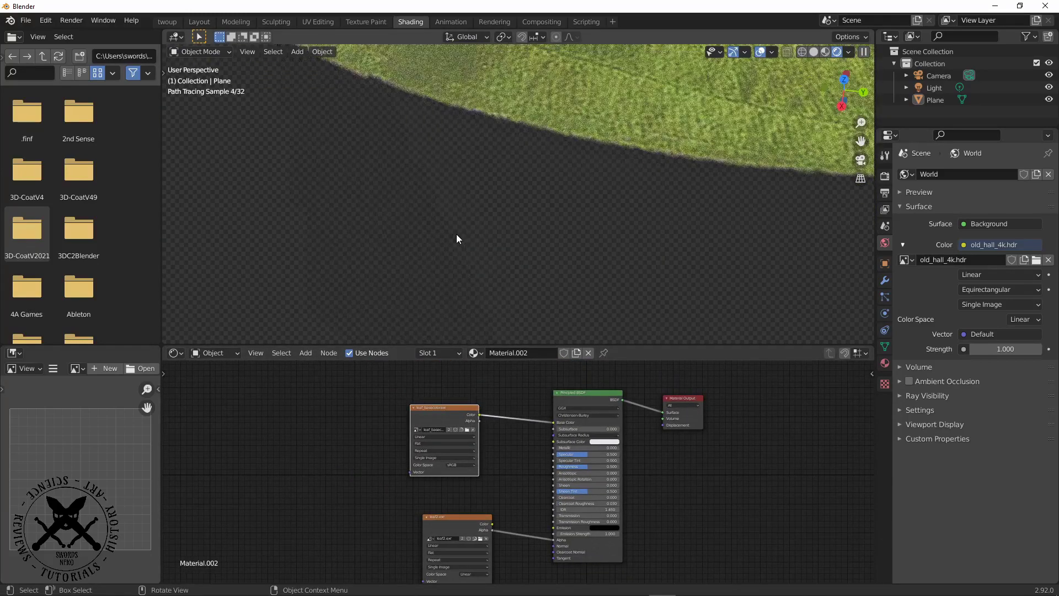
{"action": "scroll", "coordinate": [515, 255], "scroll_direction": "down", "scroll_amount": 8}
Space out the image nodes and duplicate the base color image node once more
{"action": "middle_click_drag", "start_coordinate": [491, 430], "coordinate": [529, 393]}
{"action": "left_click_drag", "start_coordinate": [503, 479], "coordinate": [496, 509]}
{"action": "left_click_drag", "start_coordinate": [498, 398], "coordinate": [452, 392]}
{"action": "scroll", "coordinate": [493, 390], "scroll_direction": "up", "scroll_amount": 3}
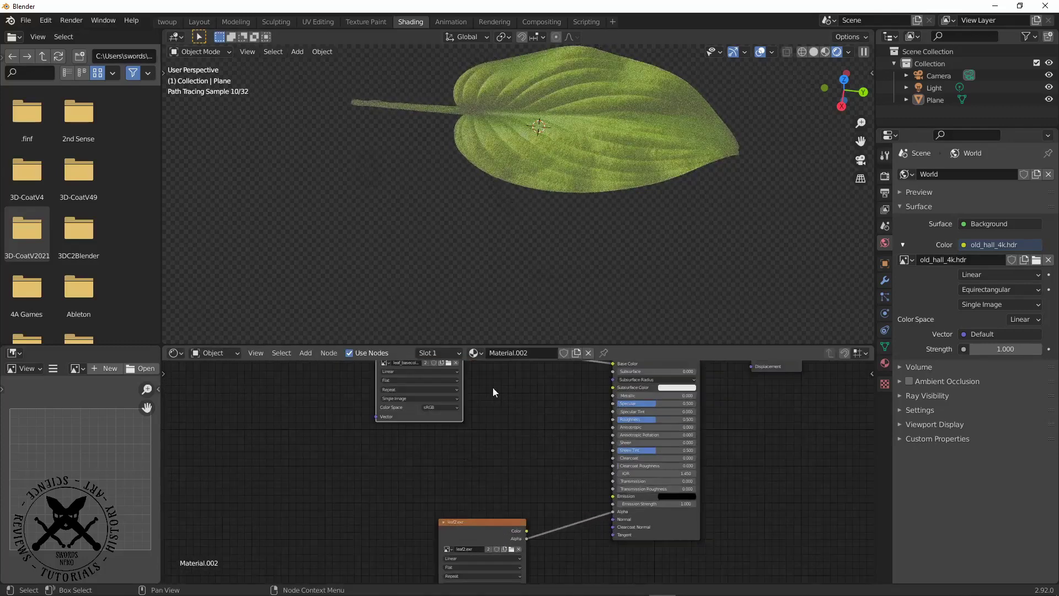
{"action": "key", "text": "shift+d"}
{"action": "left_click", "coordinate": [462, 477]}
{"action": "scroll", "coordinate": [480, 473], "scroll_direction": "up", "scroll_amount": 4}
Connect the new duplicate's Color to the Principled BSDF's Roughness and set its image to leaf_roughness.exr
{"action": "left_click_drag", "start_coordinate": [375, 422], "coordinate": [452, 427]}
{"action": "middle_click_drag", "start_coordinate": [537, 438], "coordinate": [448, 495]}
{"action": "left_click_drag", "start_coordinate": [395, 495], "coordinate": [556, 465]}
{"action": "middle_click_drag", "start_coordinate": [449, 508], "coordinate": [532, 407]}
{"action": "scroll", "coordinate": [366, 425], "scroll_direction": "up", "scroll_amount": 4}
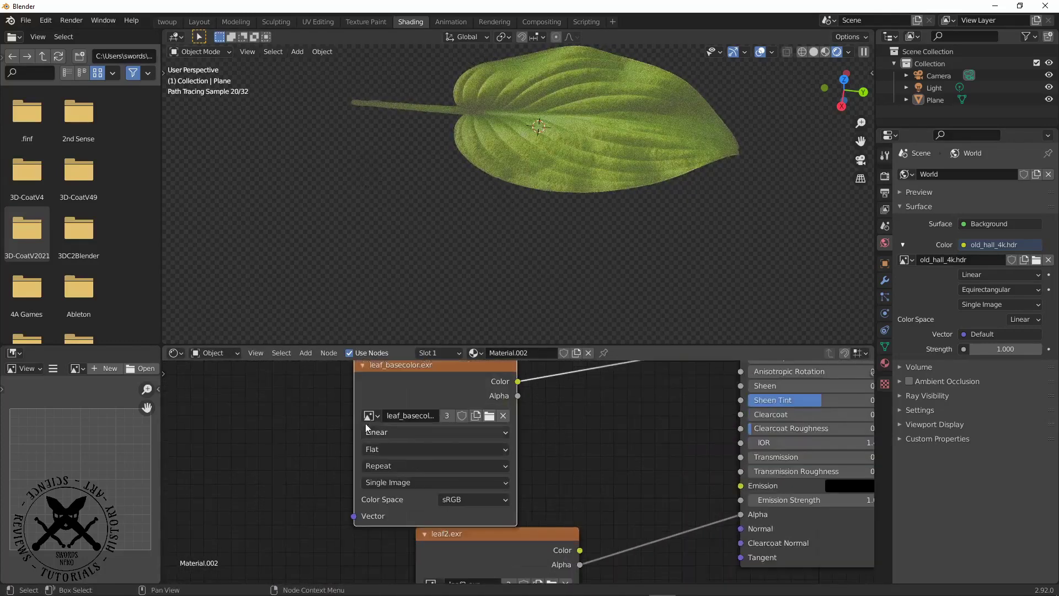
{"action": "left_click", "coordinate": [369, 415]}
{"action": "left_click", "coordinate": [408, 407]}
{"action": "scroll", "coordinate": [507, 468], "scroll_direction": "down", "scroll_amount": 3}
Add a Normal Map node and connect it to the Principled BSDF's Normal input
{"action": "key", "text": "shift+a"}
{"action": "mouse_move", "coordinate": [428, 450]}
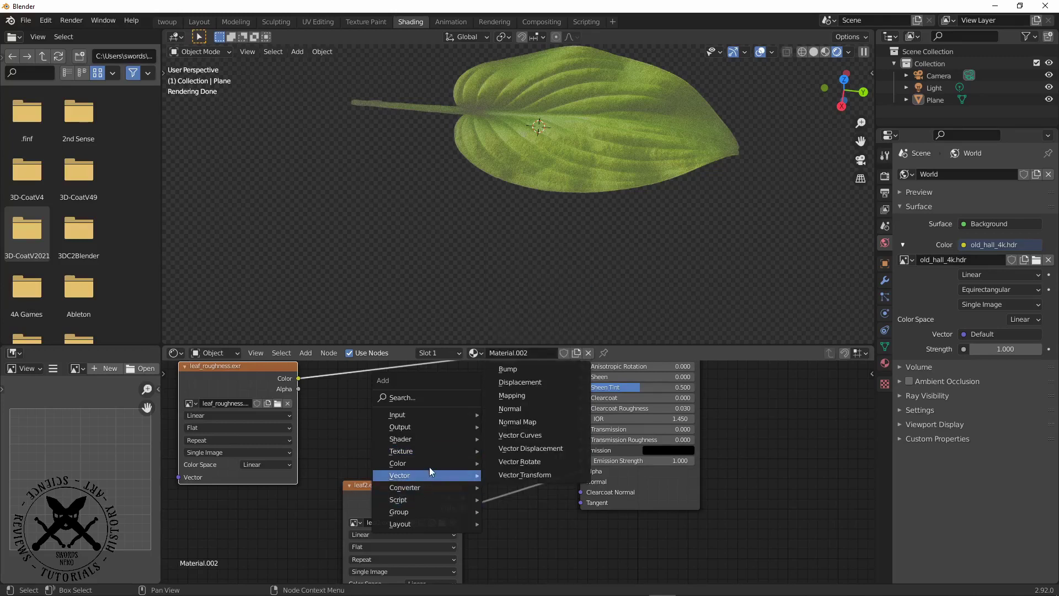
{"action": "left_click", "coordinate": [524, 436]}
{"action": "left_click", "coordinate": [518, 553]}
{"action": "scroll", "coordinate": [497, 532], "scroll_direction": "down", "scroll_amount": 3}
{"action": "left_click_drag", "start_coordinate": [430, 485], "coordinate": [422, 422]}
{"action": "left_click_drag", "start_coordinate": [558, 538], "coordinate": [568, 479]}
{"action": "mouse_move", "coordinate": [424, 540]}
{"action": "middle_mouse_down"}
{"action": "mouse_move", "coordinate": [485, 495]}
{"action": "mouse_move", "coordinate": [495, 449]}
{"action": "middle_mouse_up"}
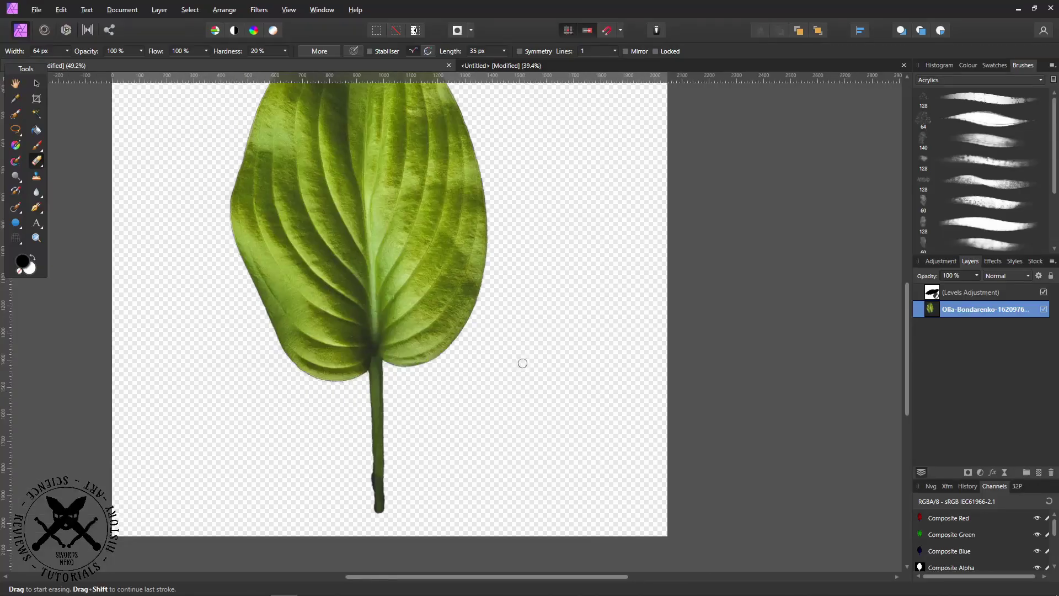
In Affinity Photo, export the whole 2048 px leaf document as OpenEXR 32-bit linear, overwriting leaf2.exr
{"action": "scroll", "coordinate": [577, 292], "scroll_direction": "up", "scroll_amount": 4}
{"action": "scroll", "coordinate": [593, 406], "scroll_direction": "down", "scroll_amount": 5}
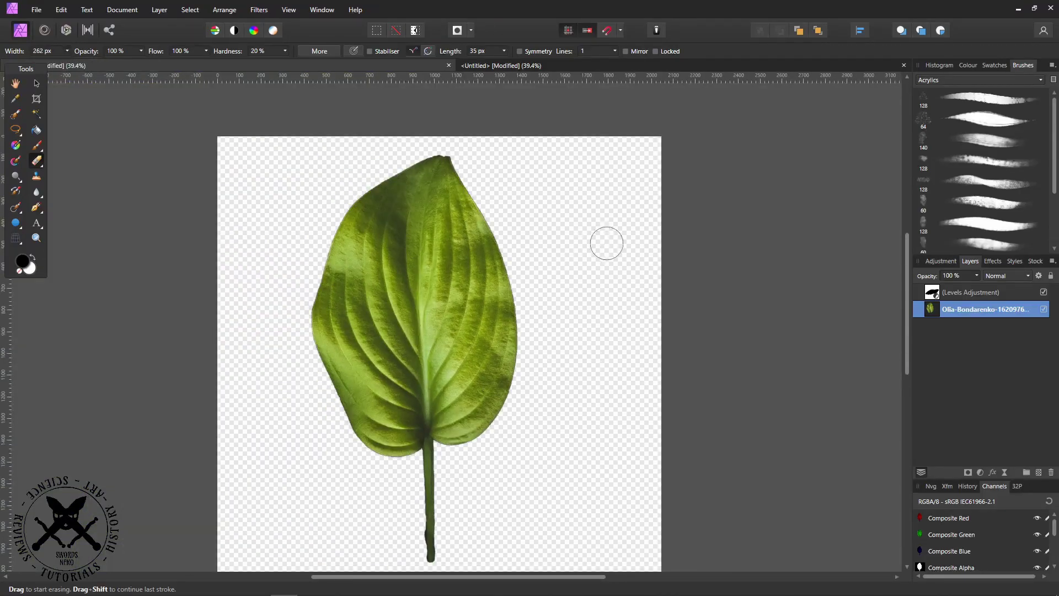
{"action": "middle_click_drag", "start_coordinate": [663, 410], "coordinate": [625, 302]}
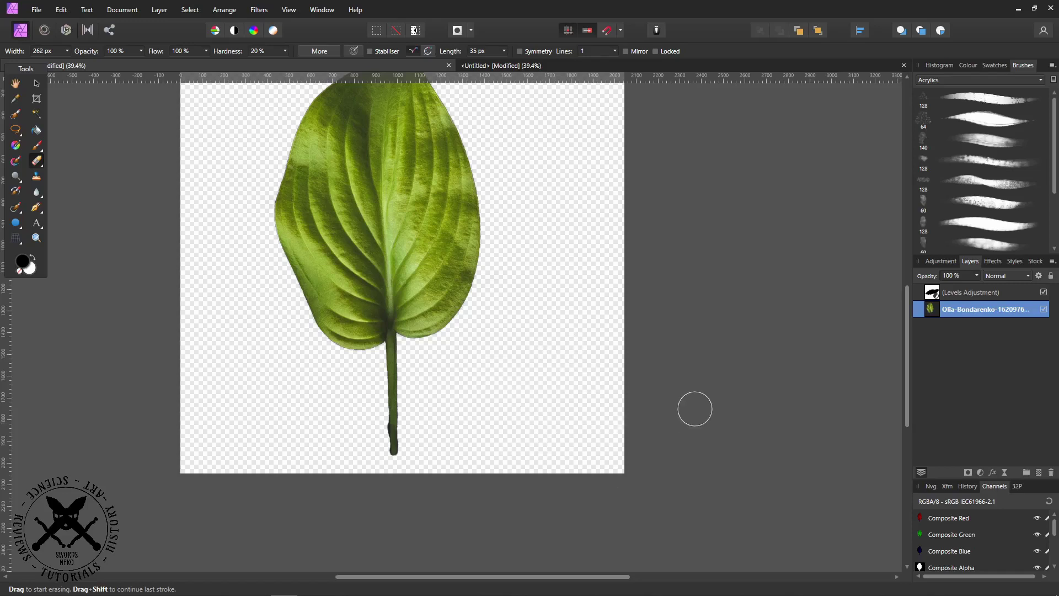
{"action": "scroll", "coordinate": [696, 409], "scroll_direction": "up", "scroll_amount": 2}
{"action": "key", "text": "alt+Tab"}
{"action": "left_click", "coordinate": [37, 10]}
{"action": "left_click", "coordinate": [105, 178]}
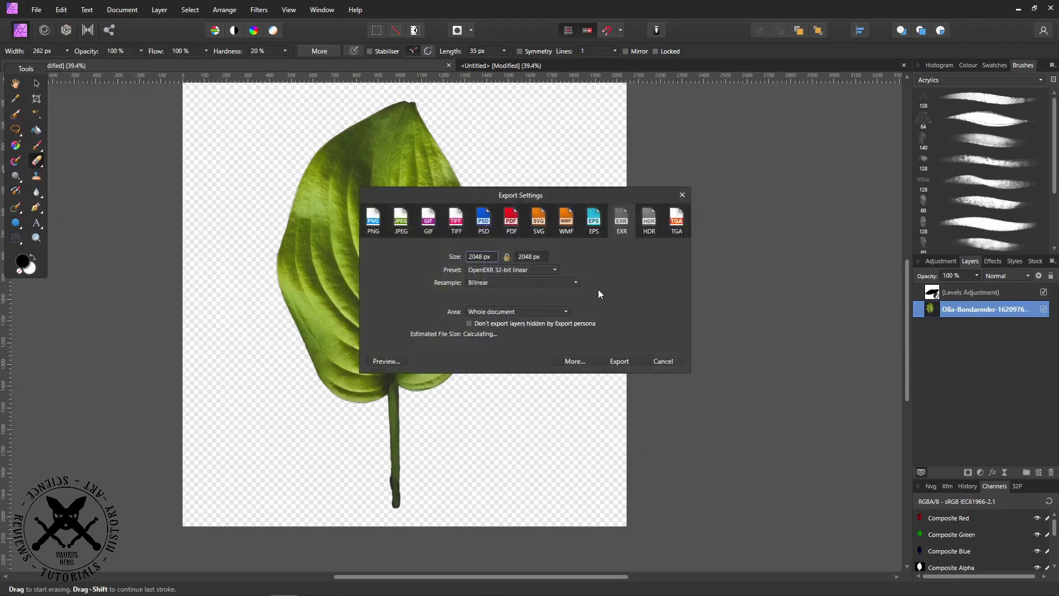
{"action": "left_click", "coordinate": [619, 361]}
{"action": "left_click", "coordinate": [125, 115]}
{"action": "left_click", "coordinate": [436, 279]}
{"action": "left_click", "coordinate": [550, 344]}
Switch back to Blender, reopen the re-exported leaf2.exr in its image node and check the area around the leaf
{"action": "key", "text": "alt+Tab"}
{"action": "middle_click_drag", "start_coordinate": [326, 547], "coordinate": [511, 384]}
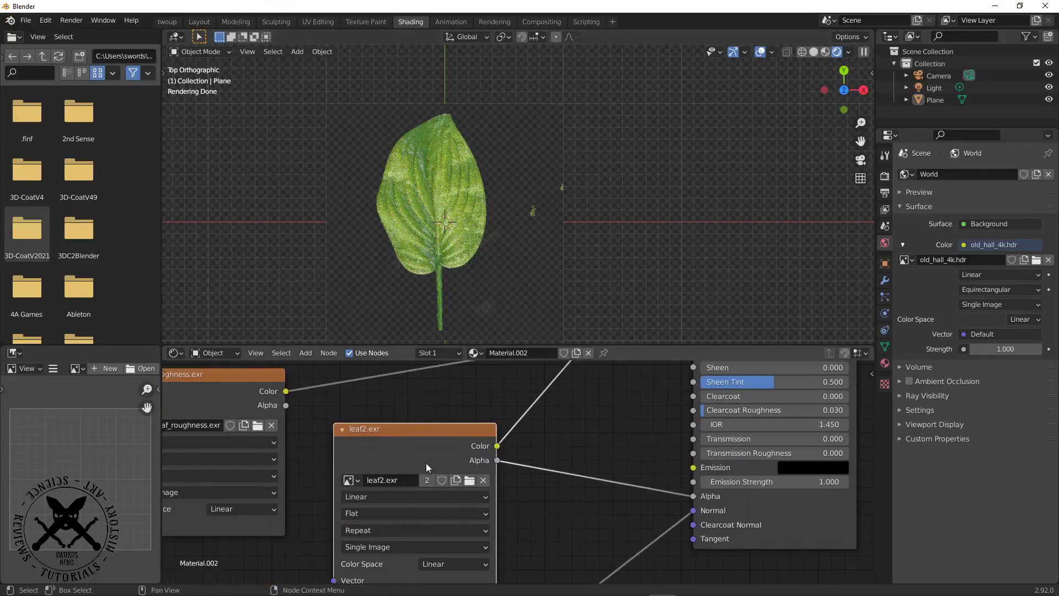
{"action": "scroll", "coordinate": [427, 466], "scroll_direction": "up", "scroll_amount": 1}
{"action": "left_click", "coordinate": [465, 481]}
{"action": "left_click", "coordinate": [431, 193]}
{"action": "left_click", "coordinate": [721, 484]}
{"action": "scroll", "coordinate": [560, 264], "scroll_direction": "up", "scroll_amount": 3}
{"action": "middle_click_drag", "start_coordinate": [560, 264], "coordinate": [517, 167], "text": "shift"}
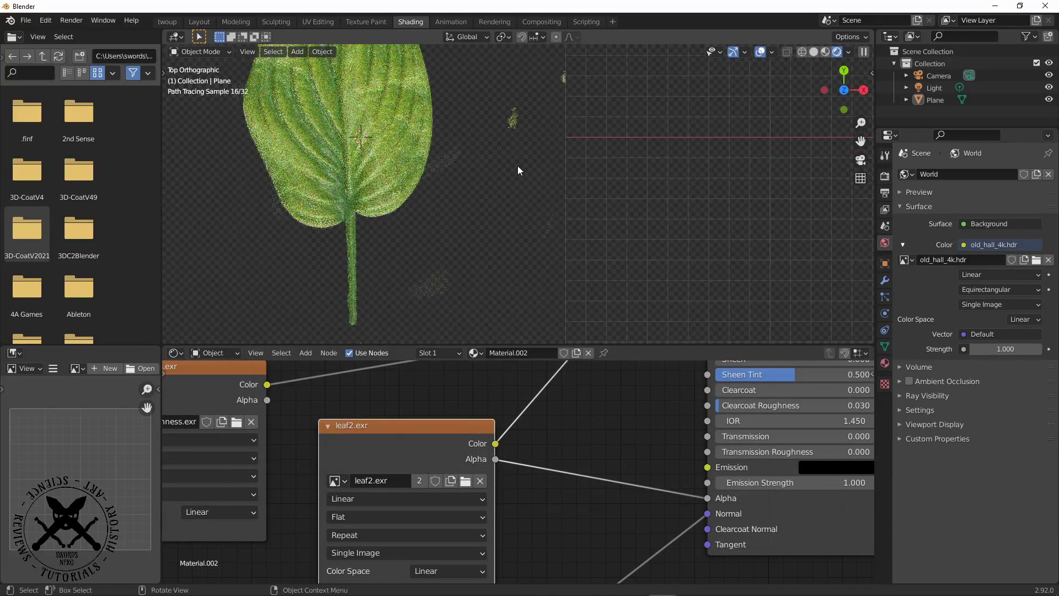
Load leaf2.exr from F:\textures\organic\leaf2 into the mask's image node again to refresh the cut-out
{"action": "left_click", "coordinate": [467, 486]}
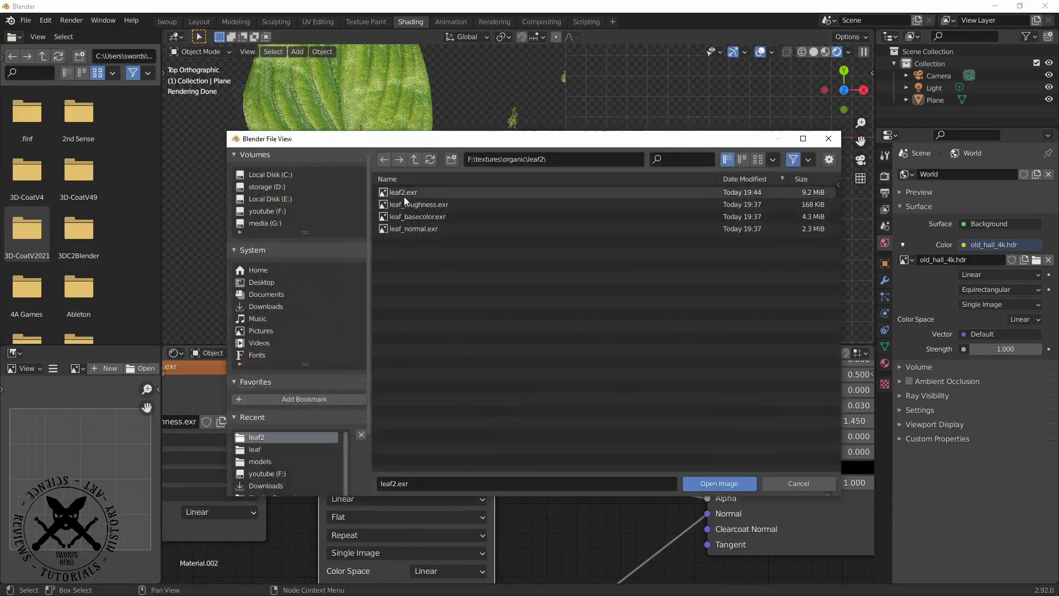
{"action": "double_click", "coordinate": [404, 203]}
{"action": "left_click", "coordinate": [466, 484]}
{"action": "left_click", "coordinate": [389, 194]}
{"action": "left_click", "coordinate": [714, 483]}
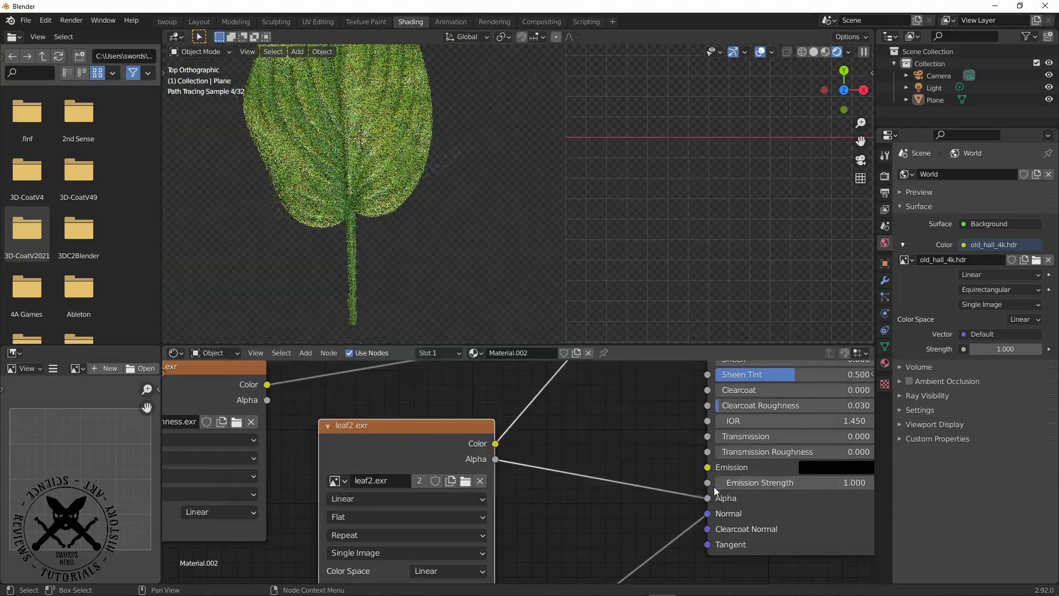
Select the leaf plane in top view and enter Edit Mode on it
{"action": "middle_click_drag", "start_coordinate": [486, 249], "coordinate": [485, 187]}
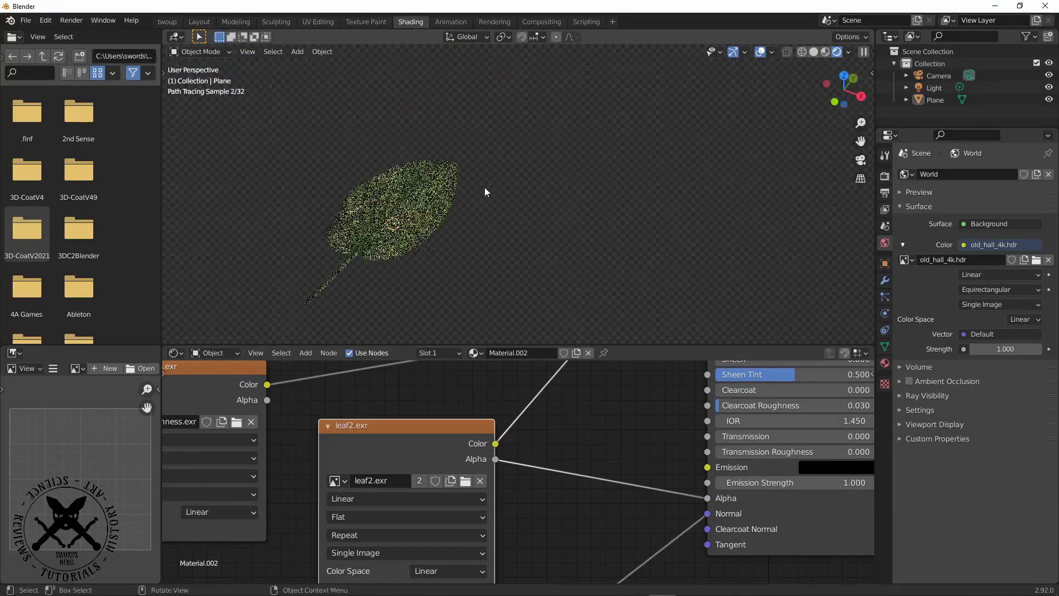
{"action": "left_click", "coordinate": [479, 263]}
{"action": "key", "text": "KP_7"}
{"action": "scroll", "coordinate": [495, 247], "scroll_direction": "up", "scroll_amount": 1}
{"action": "middle_click_drag", "start_coordinate": [458, 331], "coordinate": [492, 213], "text": "shift"}
{"action": "left_click", "coordinate": [484, 213]}
{"action": "key", "text": "Tab"}
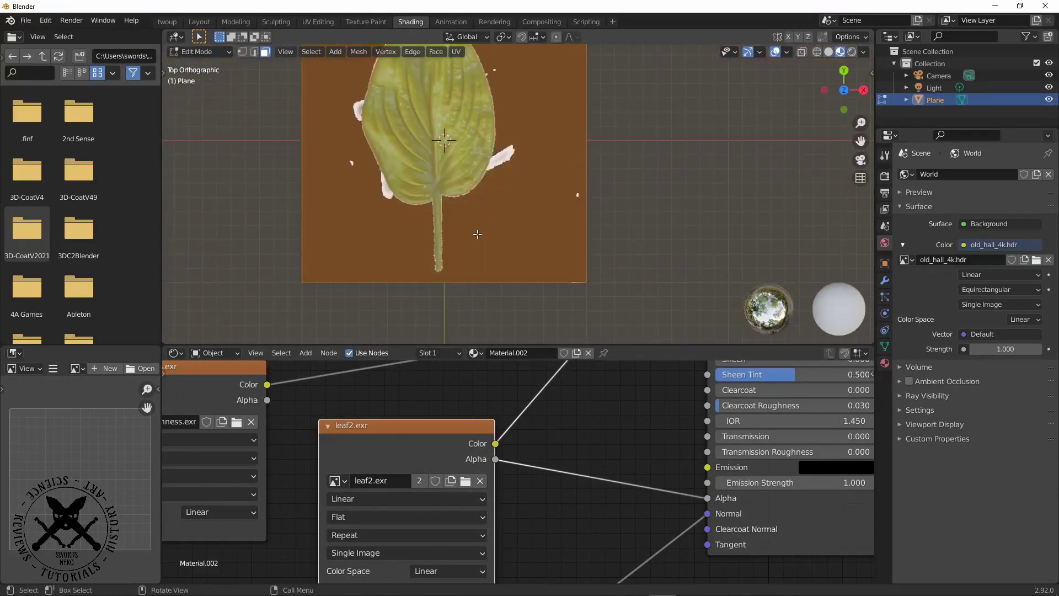
In the Layout workspace, move the leaf plane's mesh up along Y so the stem base sits at the origin, and leave Edit Mode
{"action": "scroll", "coordinate": [475, 234], "scroll_direction": "down", "scroll_amount": 3}
{"action": "left_click", "coordinate": [199, 22]}
{"action": "key", "text": "KP_7"}
{"action": "left_click", "coordinate": [17, 120]}
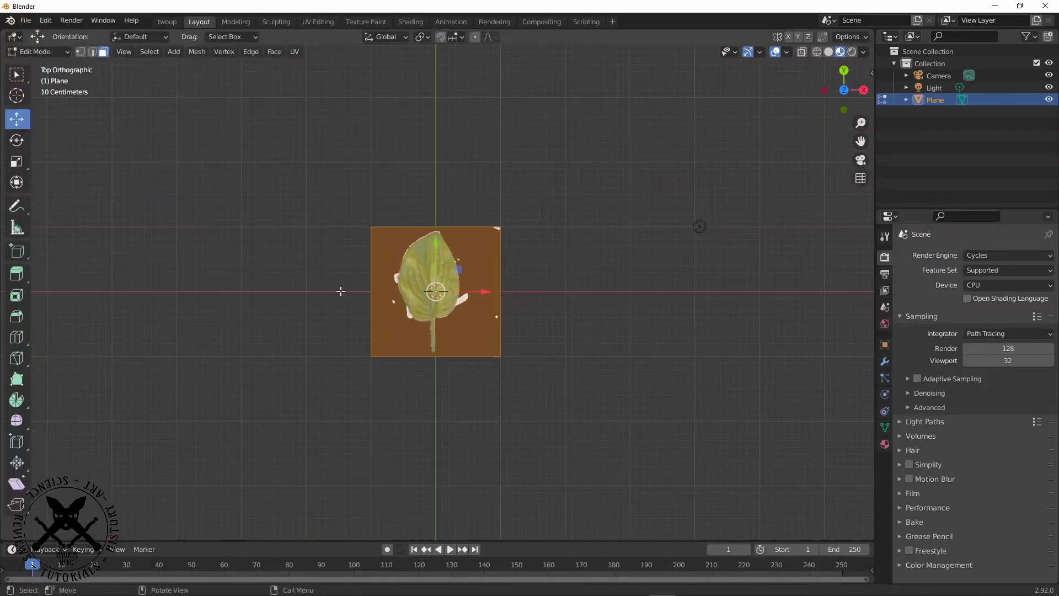
{"action": "scroll", "coordinate": [342, 290], "scroll_direction": "up", "scroll_amount": 3}
{"action": "left_click_drag", "start_coordinate": [435, 245], "coordinate": [449, 138]}
{"action": "key", "text": "Tab"}
Create two linked duplicates of the leaf plane beside the original and rotate each to a different angle
{"action": "key", "text": "alt+d"}
{"action": "left_click", "coordinate": [740, 303]}
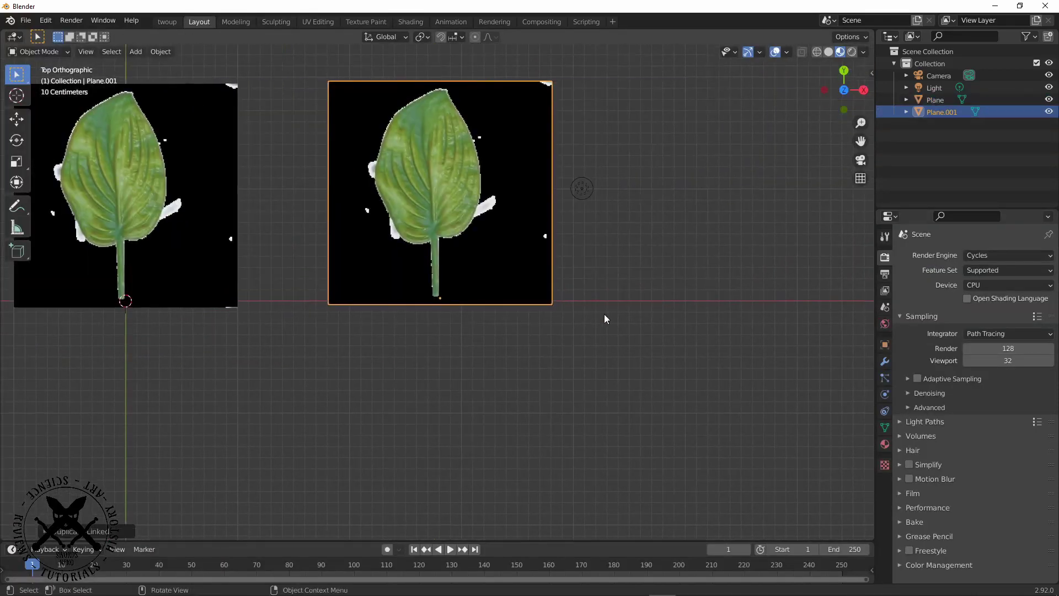
{"action": "key", "text": "r"}
{"action": "left_click", "coordinate": [519, 336]}
{"action": "key", "text": "alt+d"}
{"action": "middle_click_drag", "start_coordinate": [574, 311], "coordinate": [540, 232]}
{"action": "key", "text": "r"}
{"action": "left_click", "coordinate": [592, 241]}
Add a third linked leaf duplicate, rotate it, and move it in toward the other two copies
{"action": "key", "text": "alt+d"}
{"action": "left_click", "coordinate": [665, 269]}
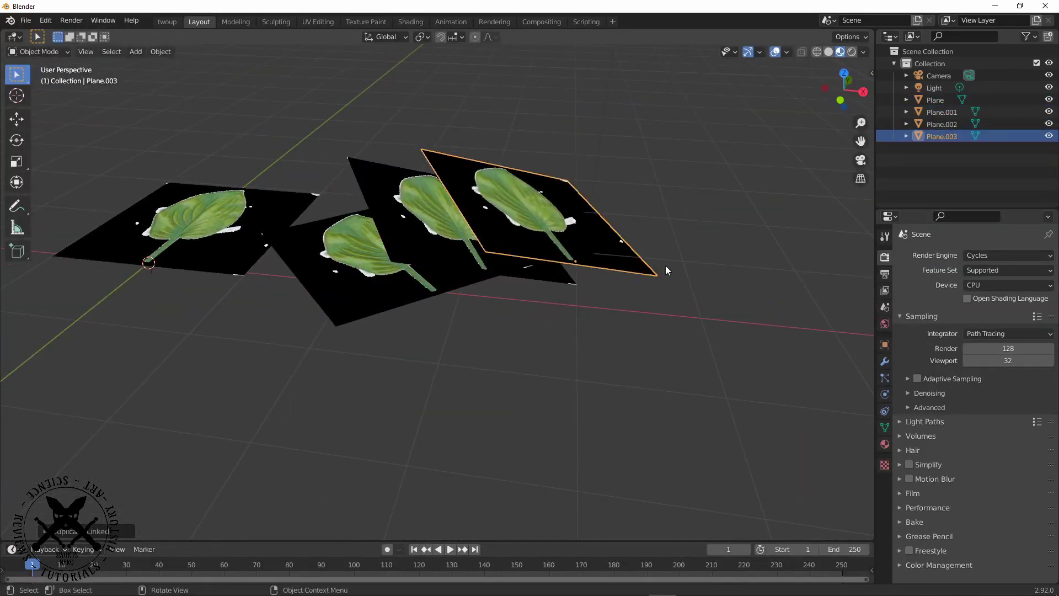
{"action": "key", "text": "r"}
{"action": "left_click", "coordinate": [640, 325]}
{"action": "key", "text": "g"}
{"action": "left_click", "coordinate": [571, 317]}
Select all three leaf copies, switch the viewport to Rendered shading, and make linked duplicates of the group
{"action": "left_click", "coordinate": [420, 234], "text": "shift"}
{"action": "left_click", "coordinate": [453, 224], "text": "shift"}
{"action": "key", "text": "z"}
{"action": "left_click", "coordinate": [462, 234]}
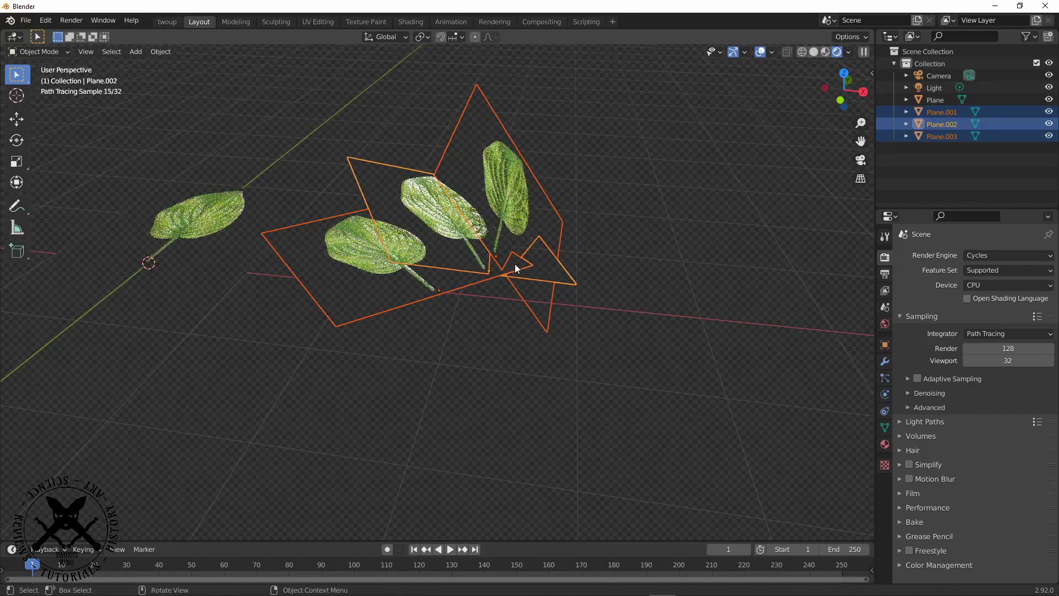
{"action": "key", "text": "alt+d"}
{"action": "left_click", "coordinate": [429, 260]}
{"action": "middle_click_drag", "start_coordinate": [436, 238], "coordinate": [523, 282]}
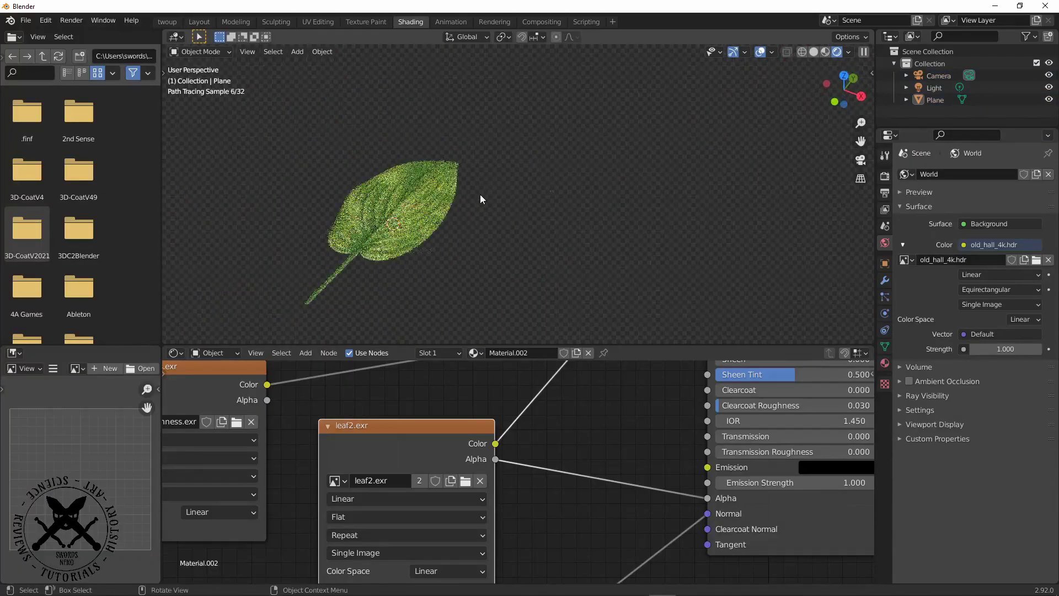
In the Shading workspace, view the single leaf plane from the top and enter Edit Mode on it
{"action": "left_click", "coordinate": [513, 284]}
{"action": "key", "text": "KP_7"}
{"action": "middle_click_drag", "start_coordinate": [501, 261], "coordinate": [485, 213], "text": "shift"}
{"action": "scroll", "coordinate": [484, 213], "scroll_direction": "up", "scroll_amount": 2}
{"action": "left_click", "coordinate": [485, 213]}
{"action": "key", "text": "Tab"}
{"action": "scroll", "coordinate": [478, 229], "scroll_direction": "up", "scroll_amount": 2}
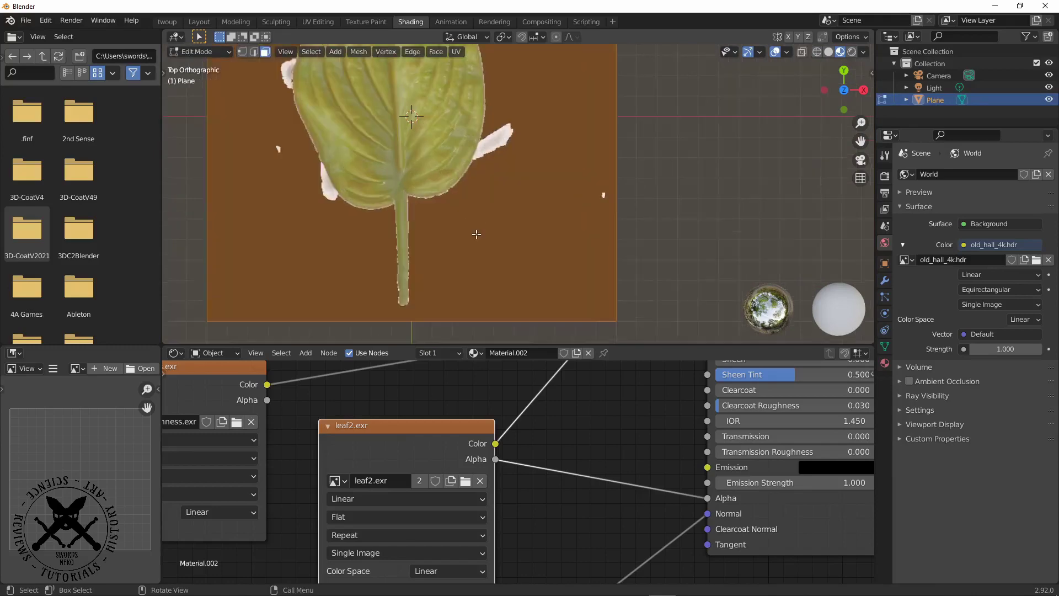
In the Layout workspace, shift the plane's mesh along Y until the stem base meets the object origin, and return to Object Mode
{"action": "scroll", "coordinate": [476, 234], "scroll_direction": "down", "scroll_amount": 5}
{"action": "left_click", "coordinate": [199, 22]}
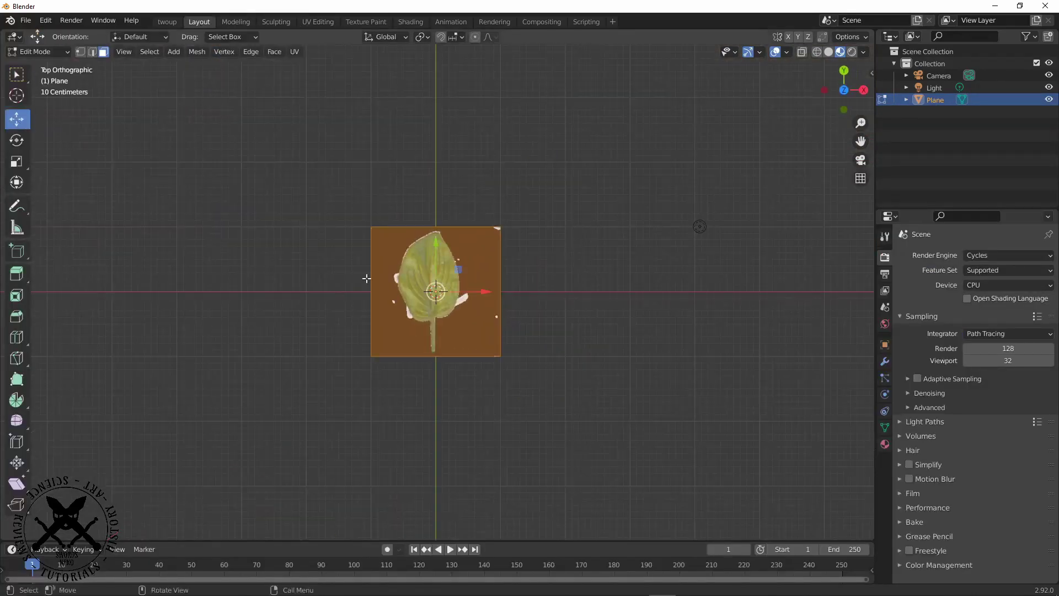
{"action": "scroll", "coordinate": [367, 279], "scroll_direction": "up", "scroll_amount": 3}
{"action": "key", "text": "g"}
{"action": "key", "text": "y"}
{"action": "left_click", "coordinate": [405, 166]}
{"action": "key", "text": "Tab"}
Make two linked duplicates of the leaf plane off to its side, rotating each one differently
{"action": "middle_click_drag", "start_coordinate": [539, 326], "coordinate": [389, 330], "text": "shift"}
{"action": "key", "text": "alt+d"}
{"action": "left_click", "coordinate": [712, 286]}
{"action": "middle_click_drag", "start_coordinate": [765, 319], "coordinate": [581, 242], "text": "shift"}
{"action": "key", "text": "r"}
{"action": "left_click", "coordinate": [521, 336]}
{"action": "key", "text": "alt+d"}
{"action": "key", "text": "r"}
{"action": "left_click", "coordinate": [584, 277]}
Make a third linked duplicate of the leaf, rotate it, and move it so its stem meets the other copies
{"action": "key", "text": "alt+d"}
{"action": "left_click", "coordinate": [667, 274]}
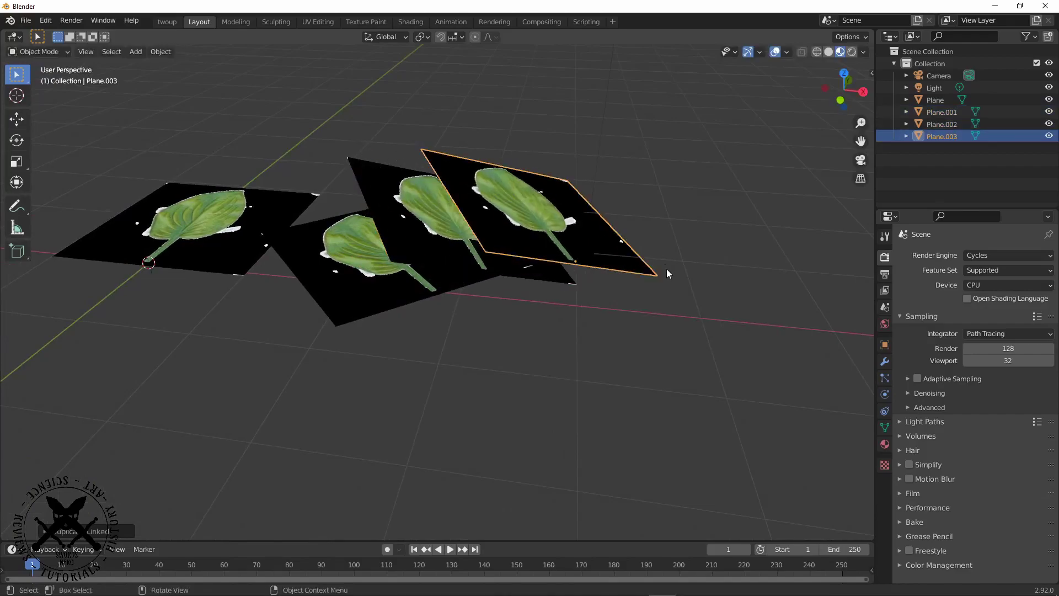
{"action": "key", "text": "r"}
{"action": "left_click", "coordinate": [630, 335]}
{"action": "key", "text": "g"}
{"action": "left_click", "coordinate": [551, 331]}
Select the three leaf copies together, show them in Rendered shading, and add linked duplicates of them to the cluster
{"action": "left_click", "coordinate": [386, 292], "text": "shift"}
{"action": "left_click", "coordinate": [452, 245], "text": "shift"}
{"action": "key", "text": "z"}
{"action": "left_click", "coordinate": [504, 270]}
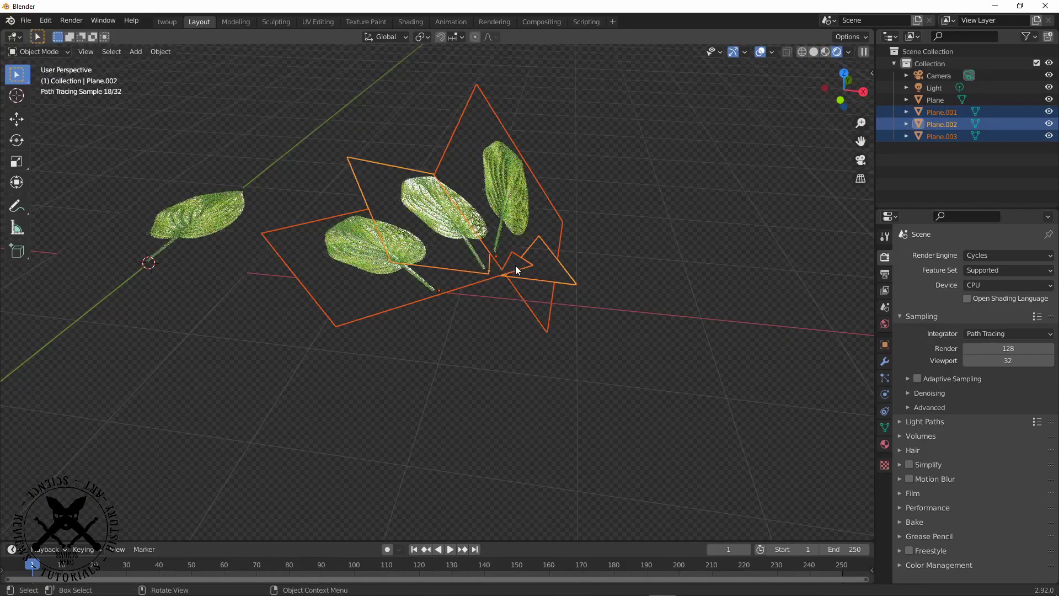
{"action": "key", "text": "alt+d"}
{"action": "left_click", "coordinate": [468, 260]}
{"action": "middle_click_drag", "start_coordinate": [439, 221], "coordinate": [502, 274]}
{"action": "left_click", "coordinate": [502, 274]}
Select the whole cluster of leaf copies, make a linked duplicate of it, and rotate the duplicate to fill out the plant
{"action": "key", "text": "b"}
{"action": "key", "text": "a"}
{"action": "middle_click_drag", "start_coordinate": [543, 381], "coordinate": [454, 293]}
{"action": "key", "text": "alt+d"}
{"action": "key", "text": "r"}
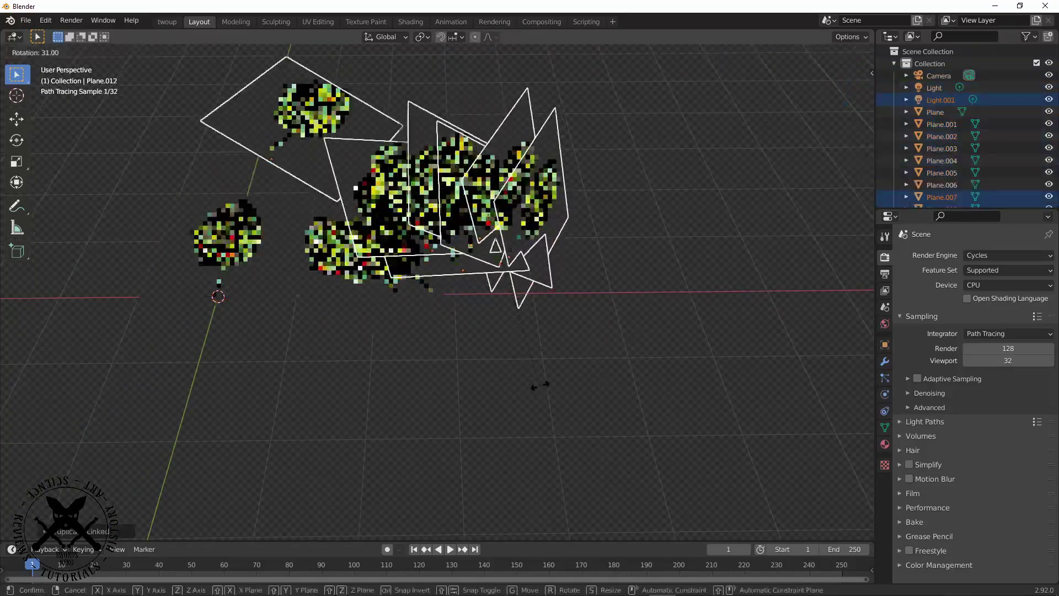
{"action": "left_click", "coordinate": [432, 418]}
{"action": "key", "text": "r"}
{"action": "left_click", "coordinate": [518, 394]}
{"action": "left_click", "coordinate": [554, 375]}
View the leaf cluster up close and enable viewport denoising in the Cycles sampling settings
{"action": "scroll", "coordinate": [558, 369], "scroll_direction": "up", "scroll_amount": 5}
{"action": "middle_click_drag", "start_coordinate": [557, 370], "coordinate": [529, 367]}
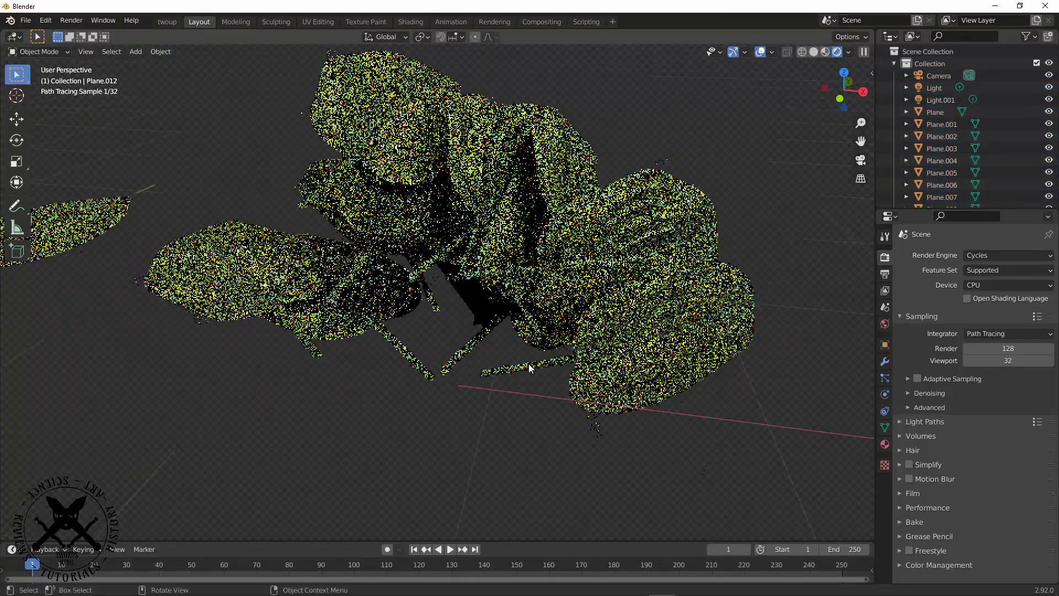
{"action": "middle_click_drag", "start_coordinate": [524, 307], "coordinate": [539, 366]}
{"action": "left_click", "coordinate": [929, 393]}
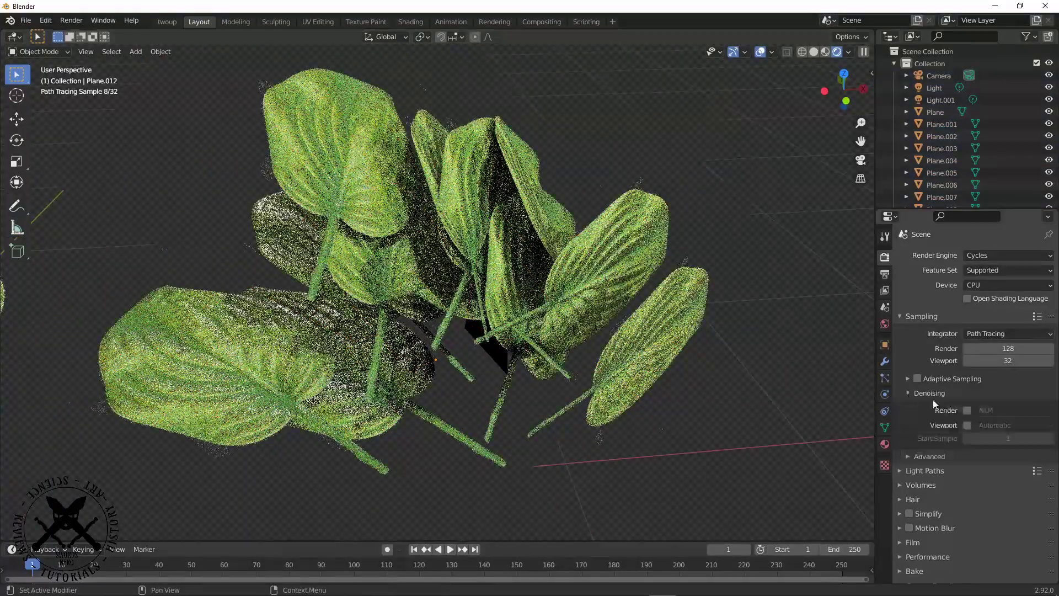
{"action": "left_click", "coordinate": [968, 425]}
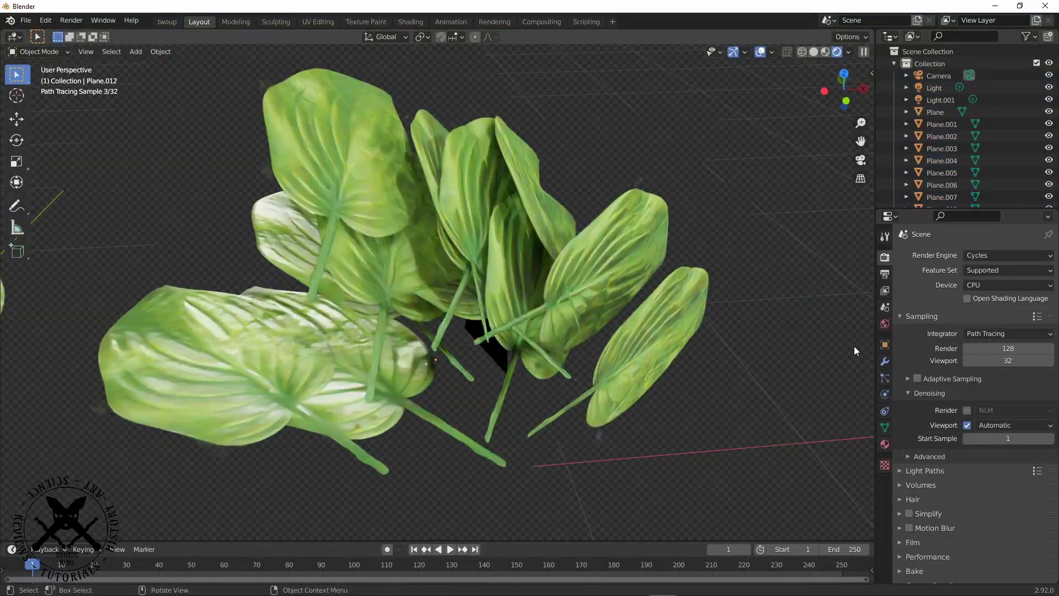